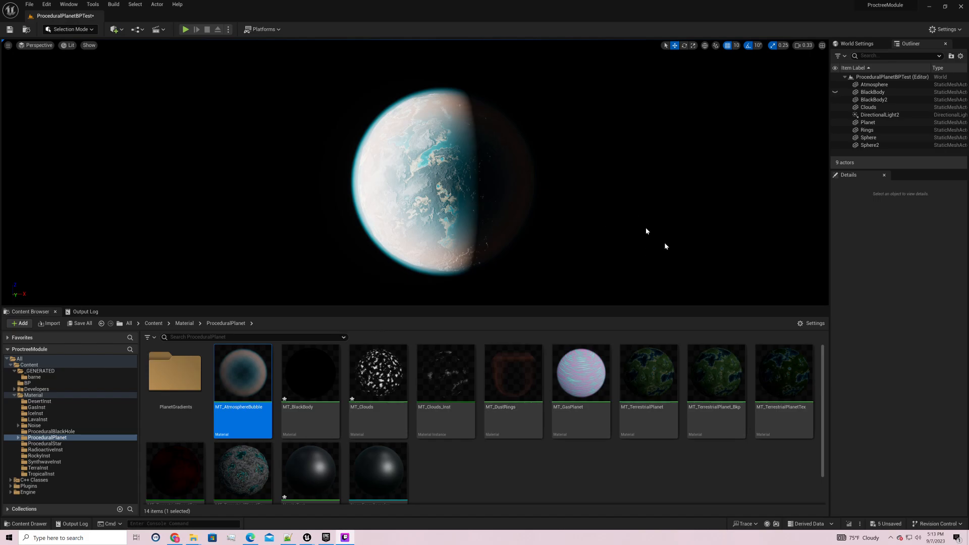
- Open the MT_AtmosphereBubble material and move the Master Luminosity parameter node next to the other parameter beneath the colour blend group
left_click(745, 185)
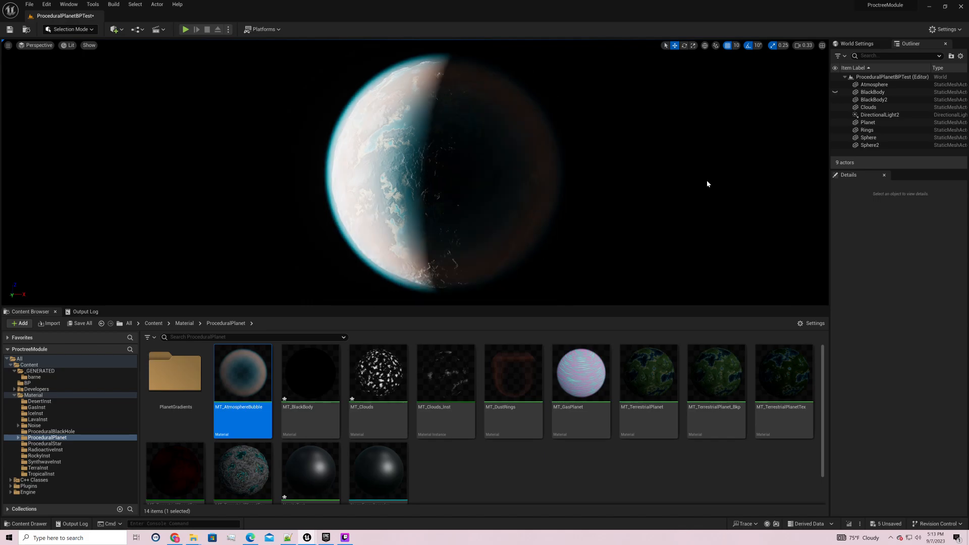
double_click(242, 370)
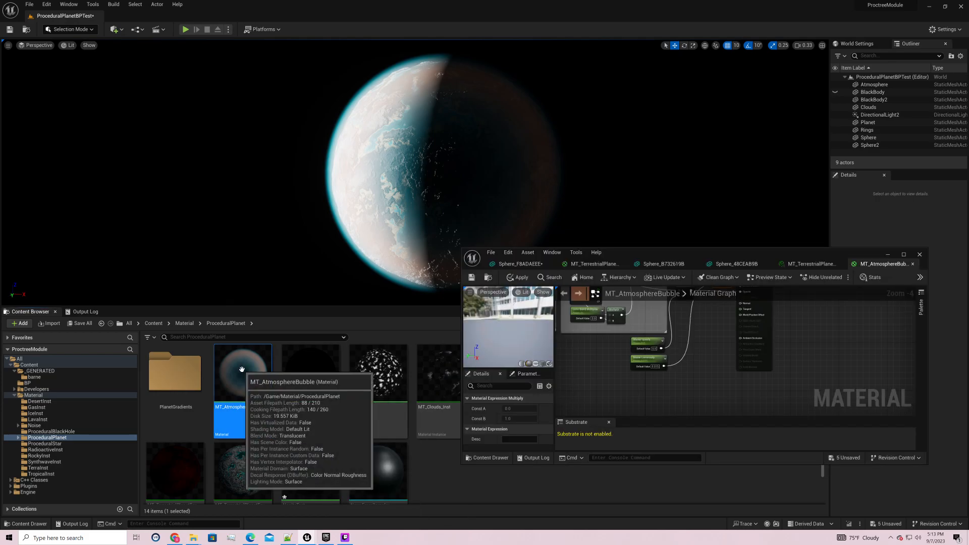
left_click(903, 254)
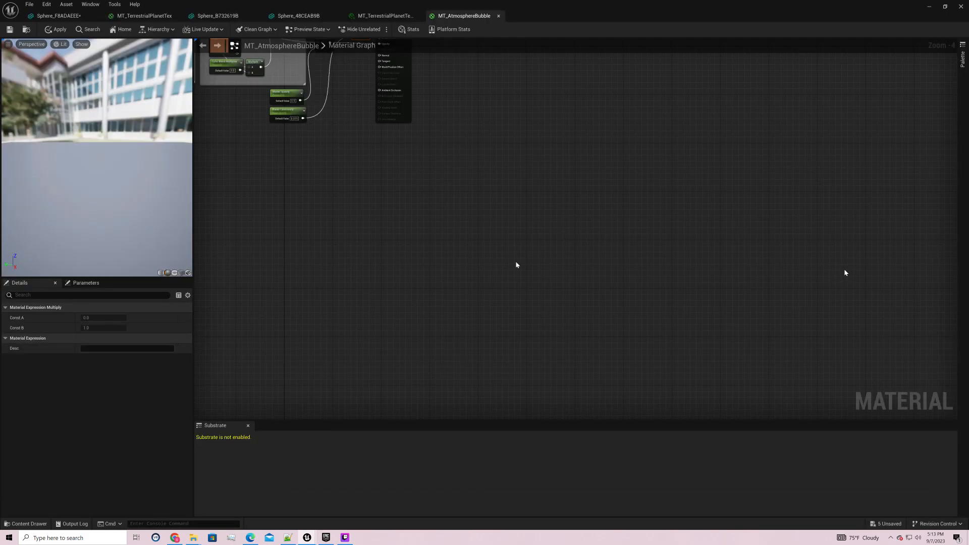
left_click_drag(442, 321, 512, 445)
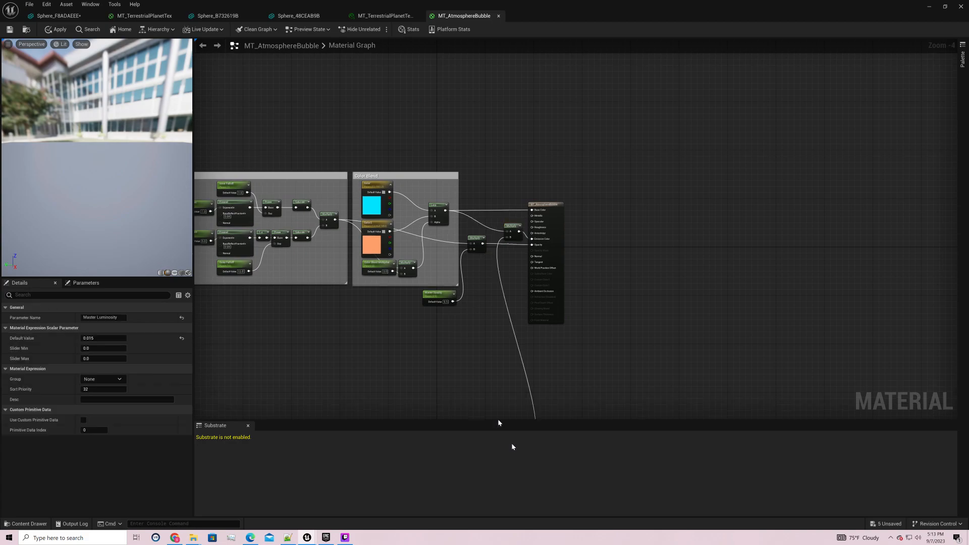
right_click_drag(553, 353, 548, 178)
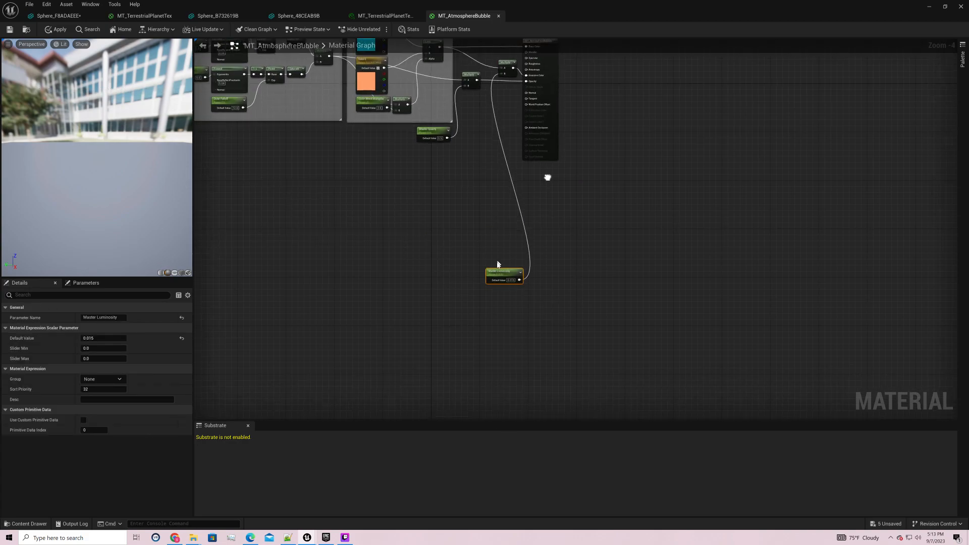
left_click_drag(499, 273, 433, 159)
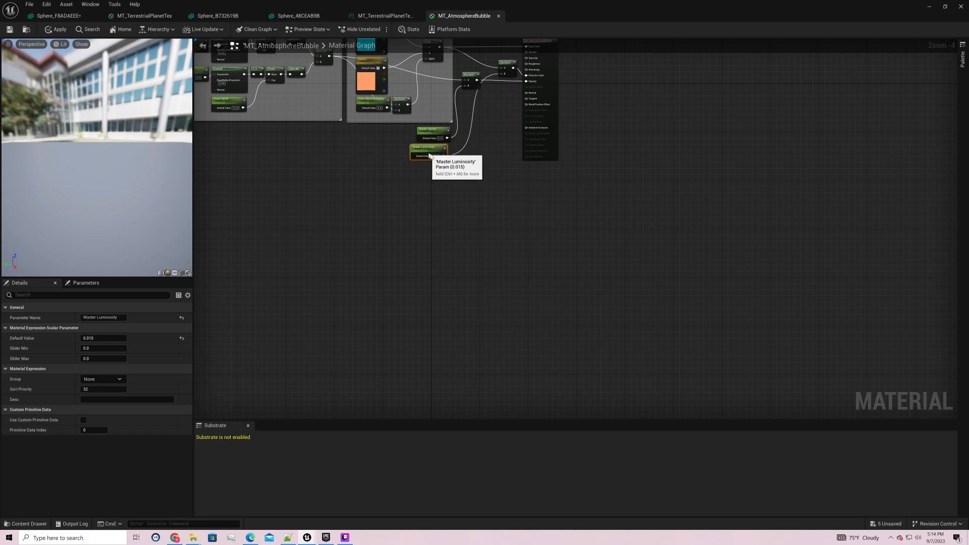
right_click_drag(485, 118, 560, 298)
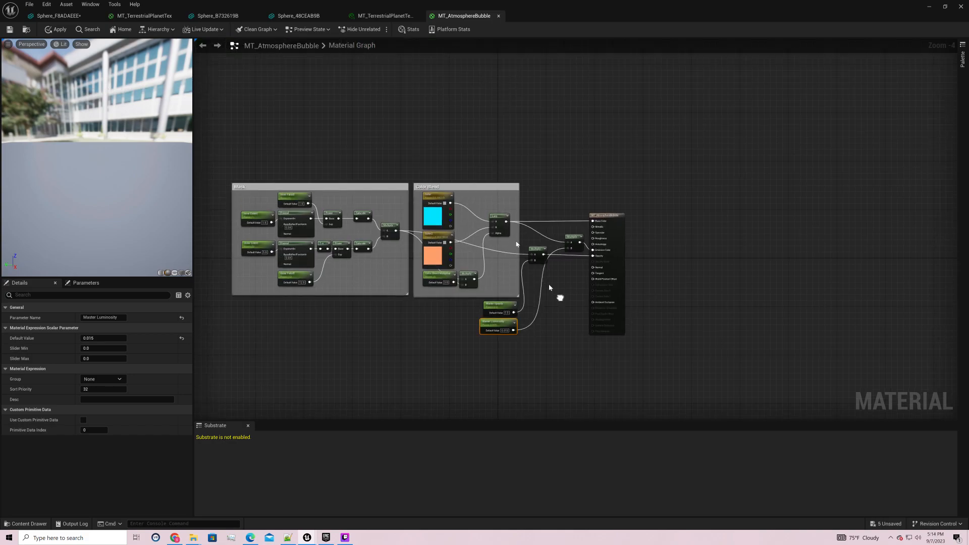
- Save the MT_AtmosphereBubble material and shrink its editor window to a small floating window over the level
left_click(500, 215)
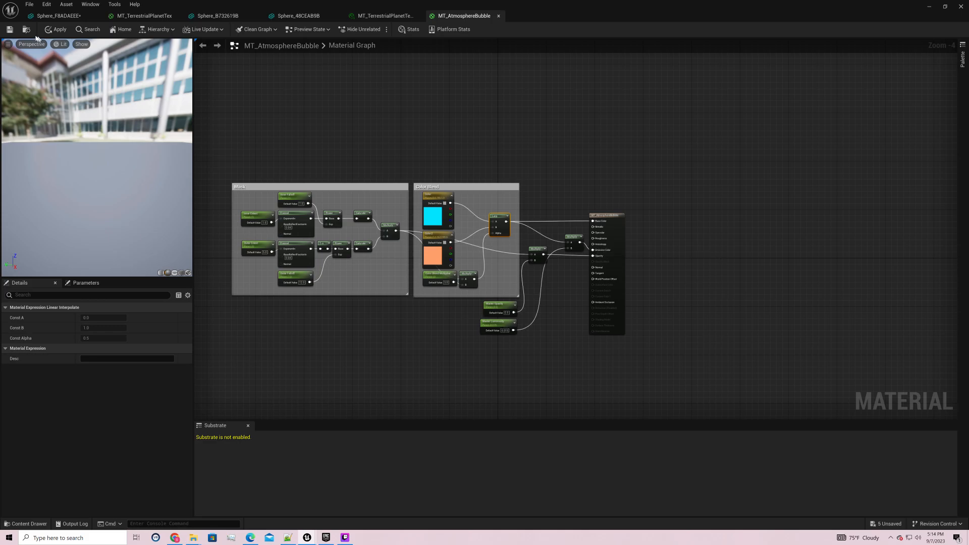
left_click(10, 29)
left_click(945, 7)
left_click_drag(768, 257, 817, 164)
left_click_drag(966, 253, 735, 252)
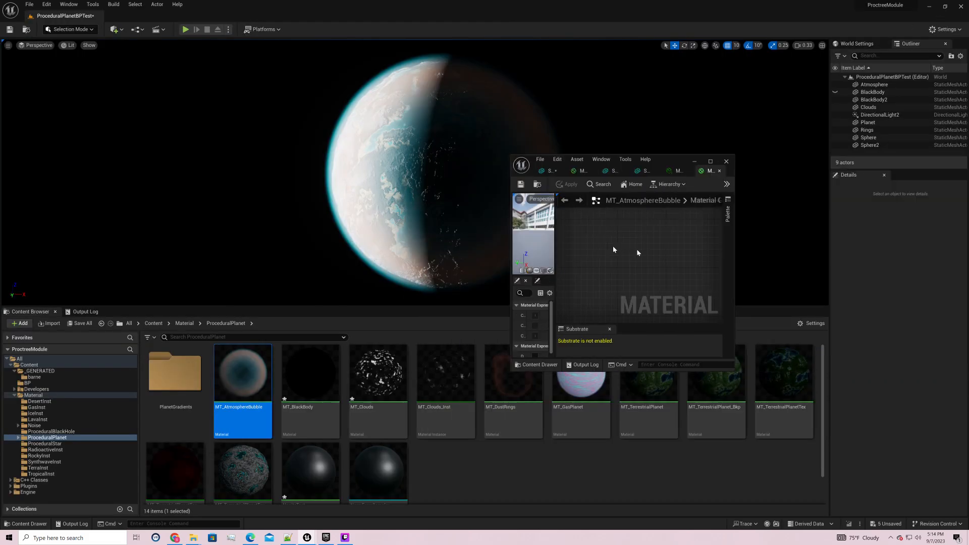
- Test a Master Luminosity default value of 0.01, set it to 0.002, check the planet's dark side, and minimize the material editor
scroll(668, 245, "down", 3)
right_click_drag(697, 243, 601, 213)
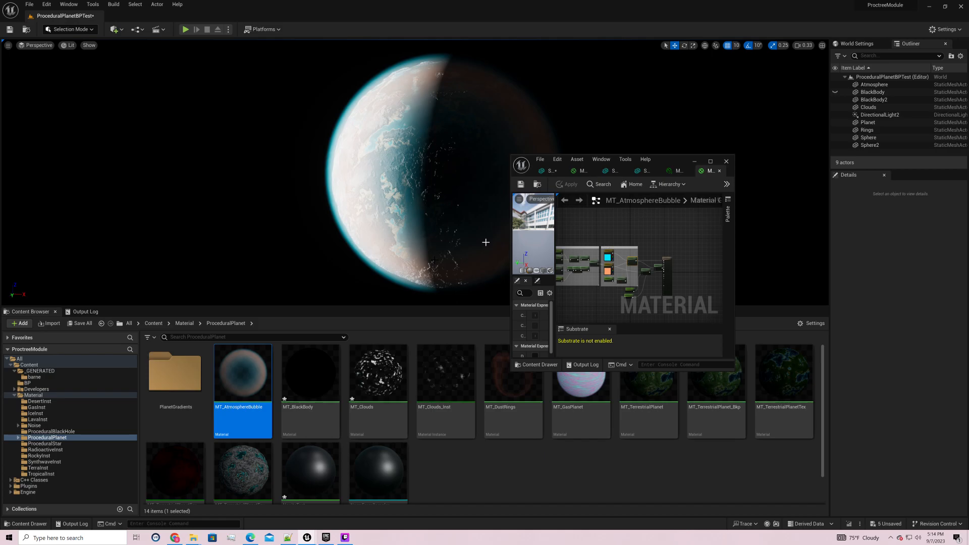
scroll(605, 302, "up", 4)
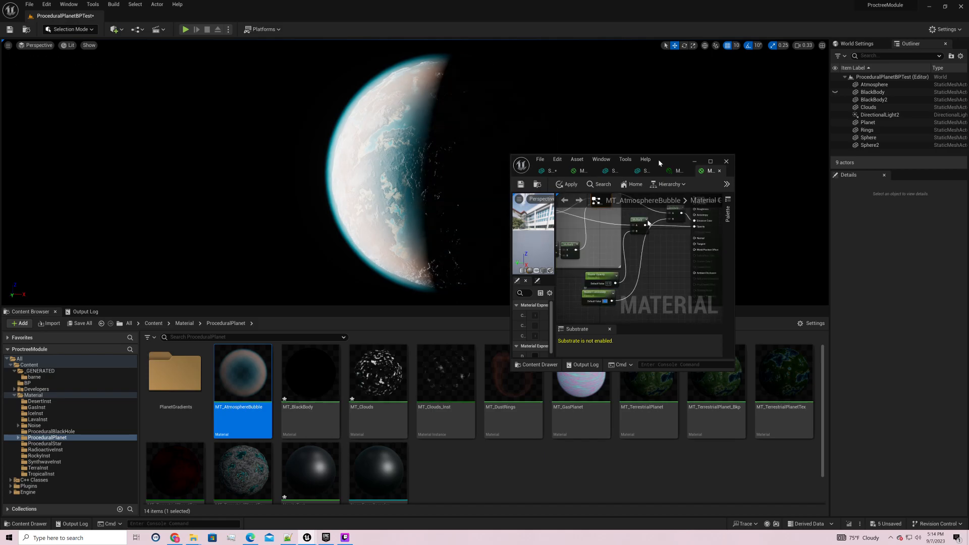
left_click_drag(653, 163, 757, 176)
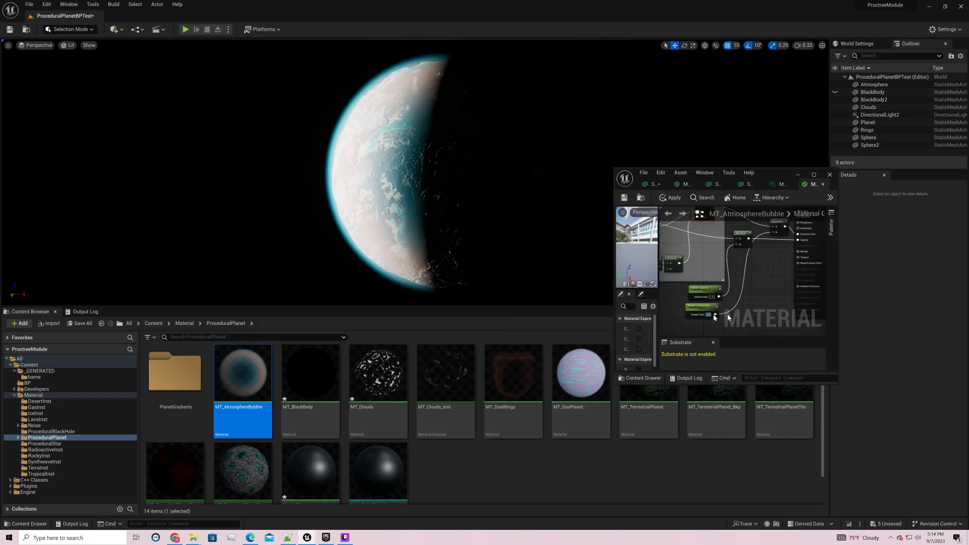
key("Return")
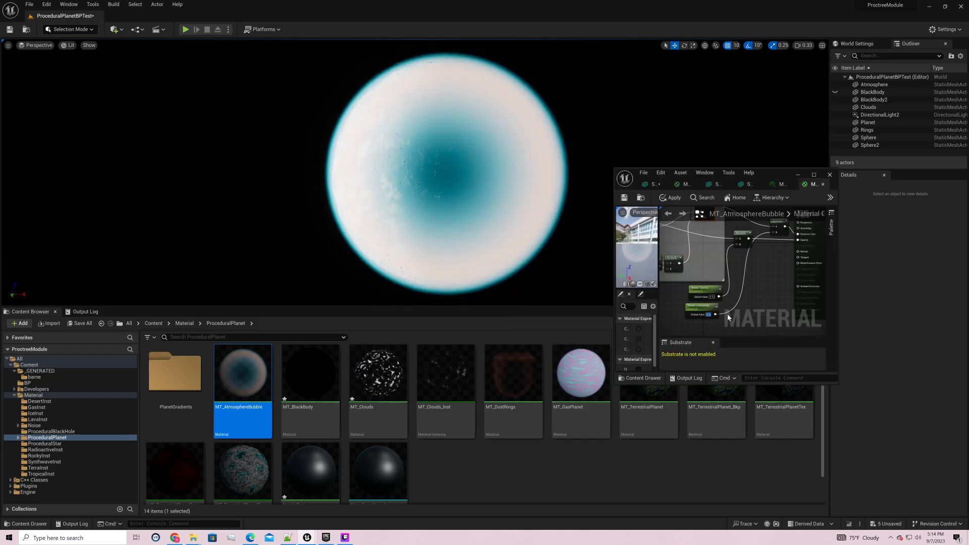
type("0.01")
key("Return")
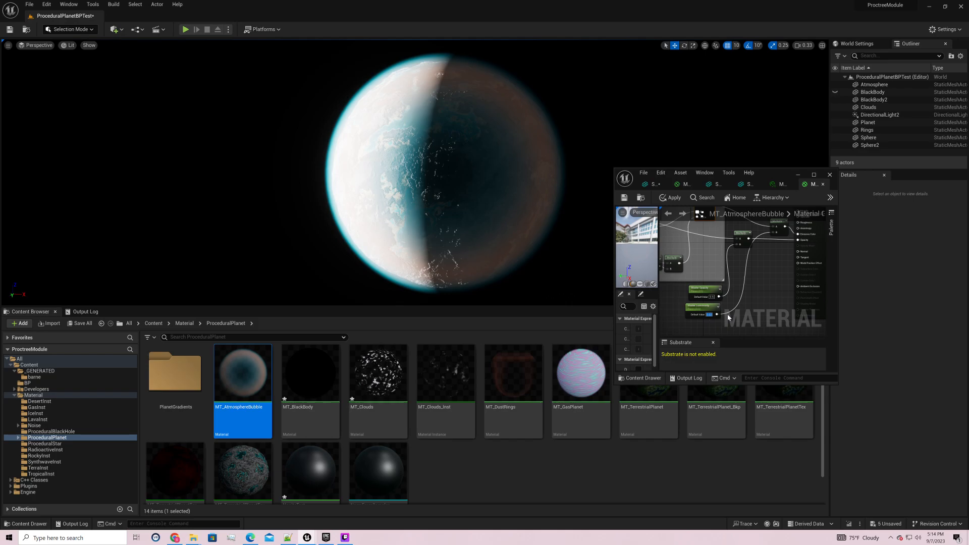
type("0.002")
key("Return")
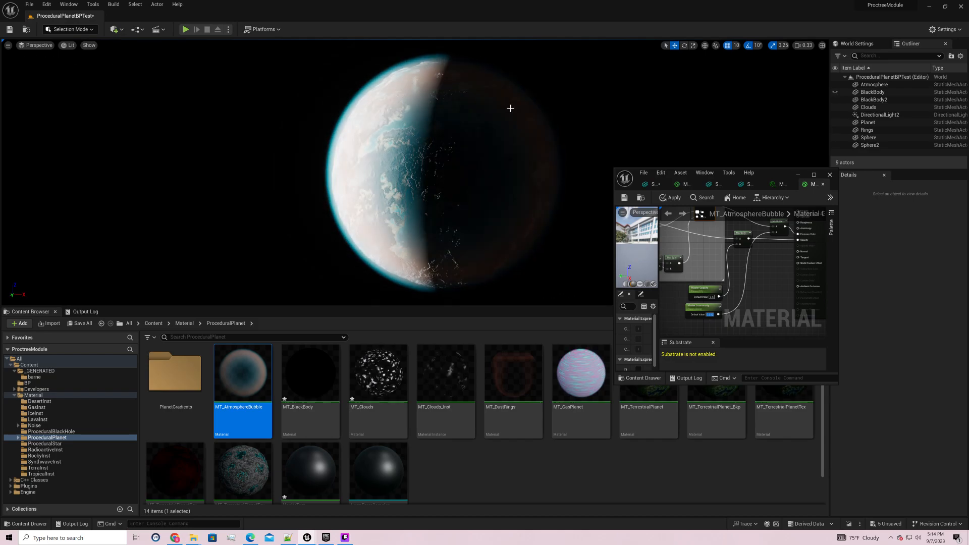
left_click_drag(460, 171, 490, 173, "alt")
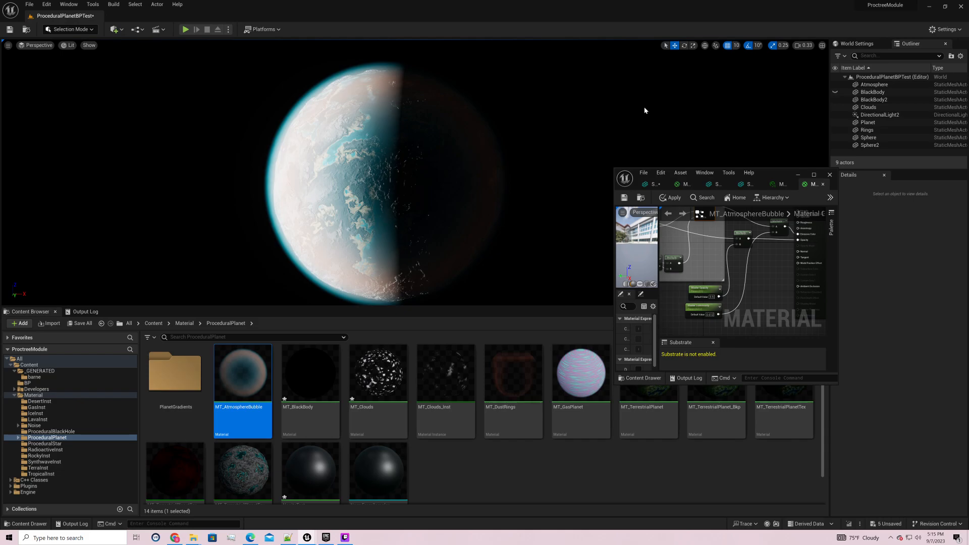
left_click(798, 174)
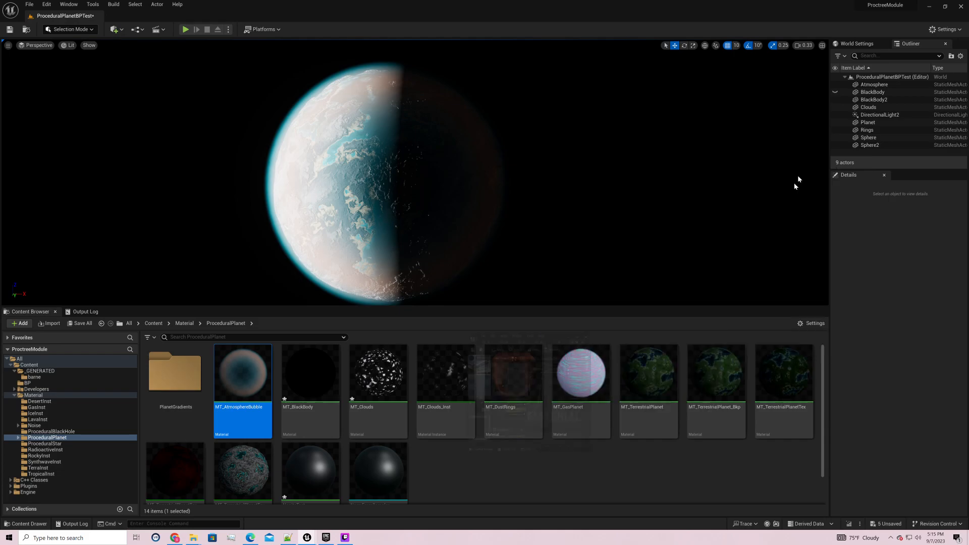
- Switch the level editor from Selection to Modeling mode
left_click(115, 30)
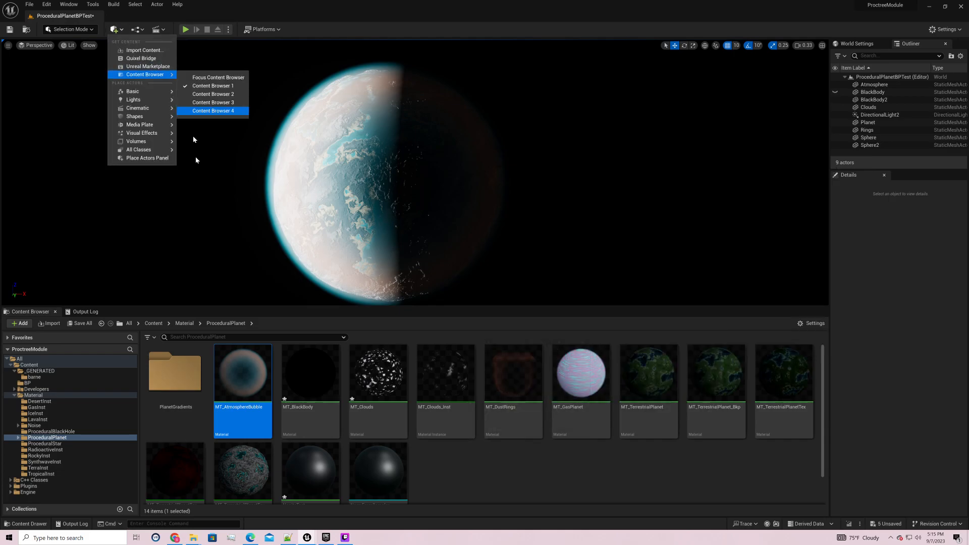
mouse_move(156, 118)
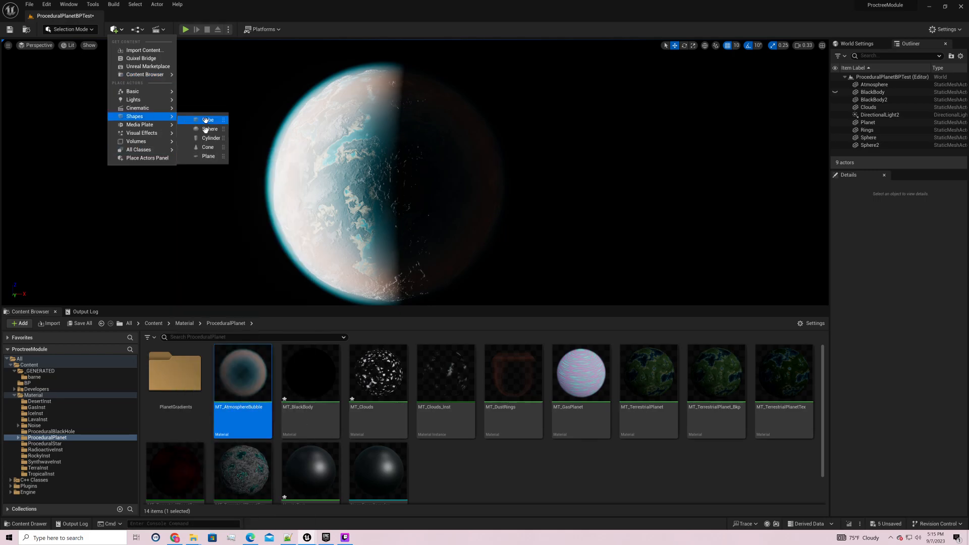
left_click(71, 30)
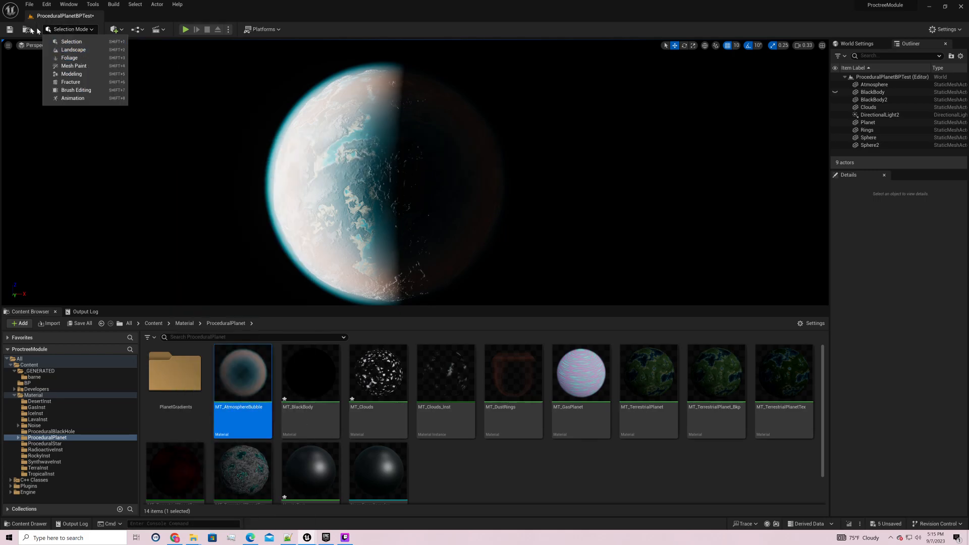
left_click(77, 74)
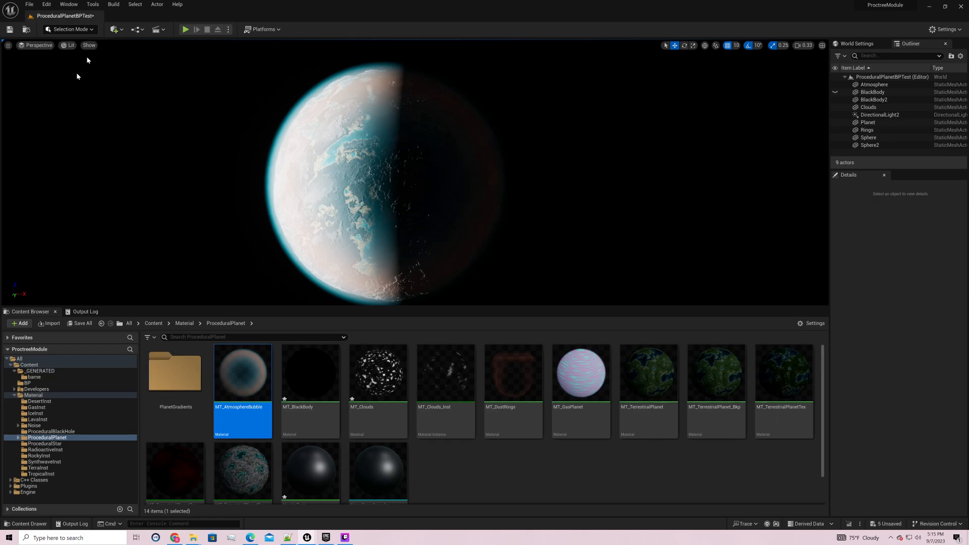
left_click(115, 29)
mouse_move(144, 97)
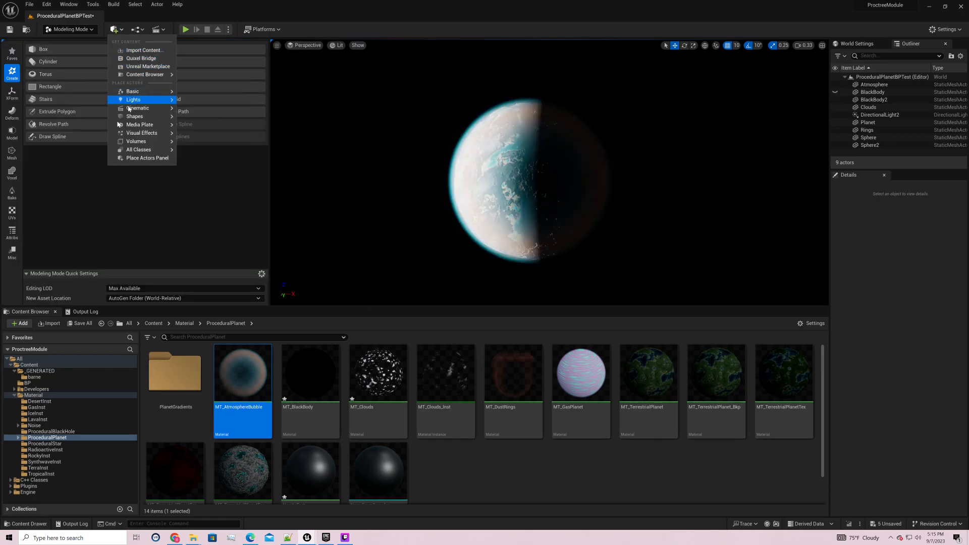
left_click(84, 173)
- Create a static mesh sphere with a radius of 5000 beside the planet
left_click(168, 52)
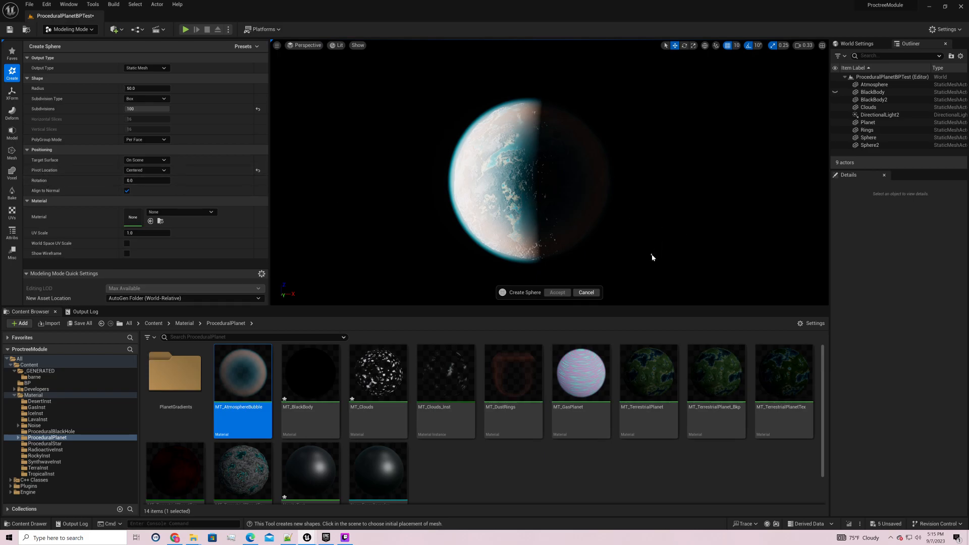
left_click(142, 89)
type("50")
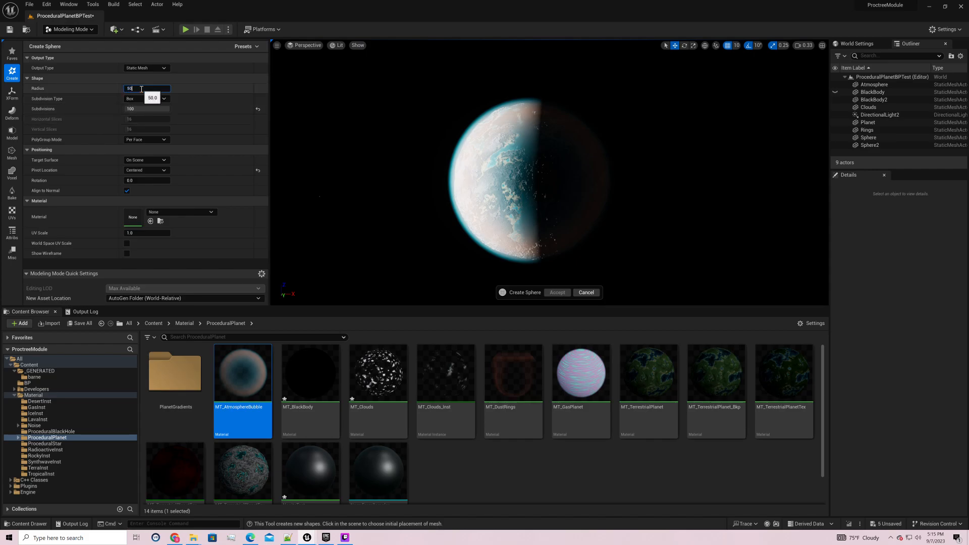
type("0")
key("Return")
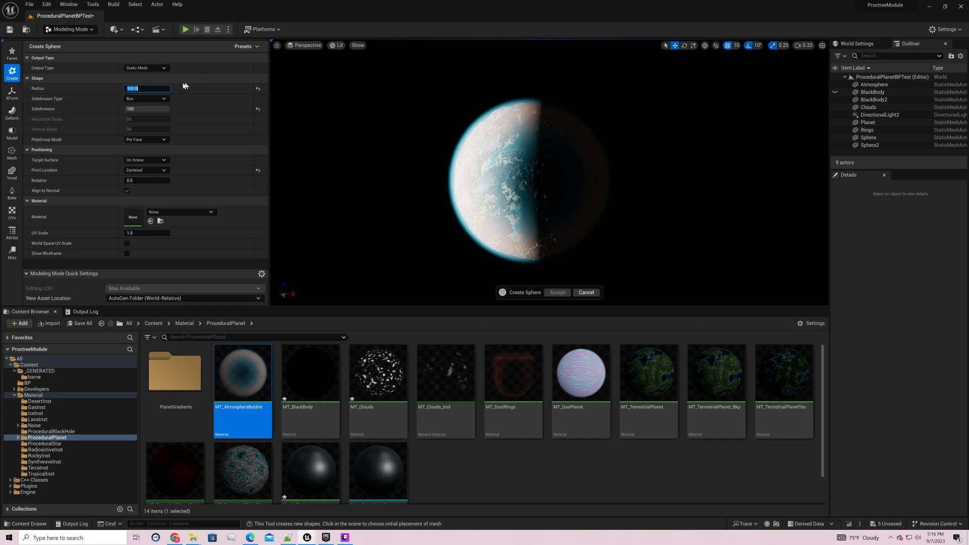
type("5000")
key("Return")
left_click(380, 197)
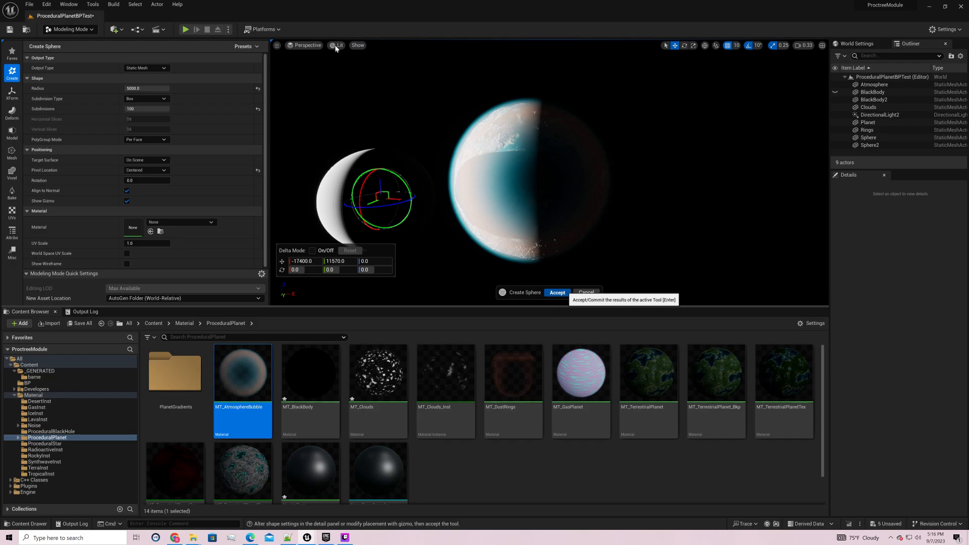
key("Return")
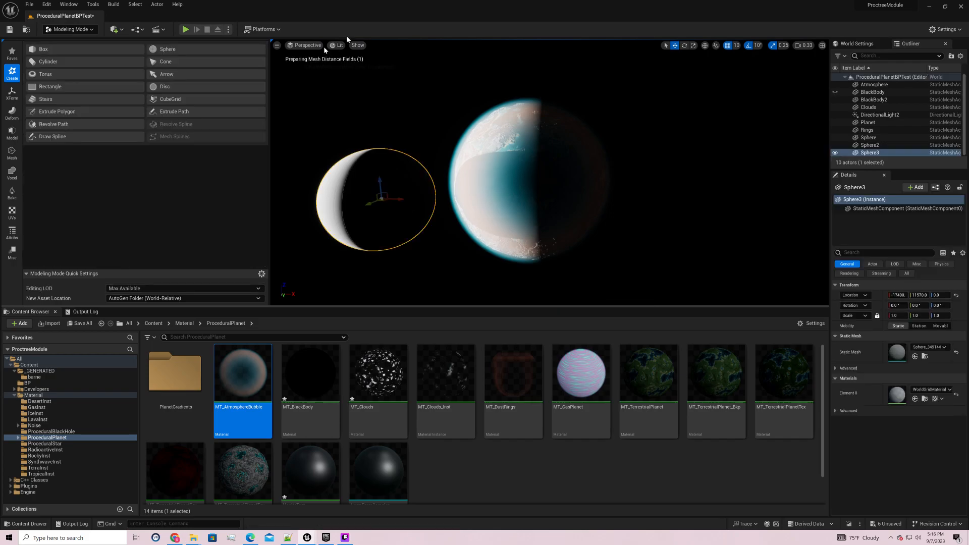
- Show the viewport in wireframe and hide every actor except the newly created sphere
left_click(337, 45)
left_click(367, 85)
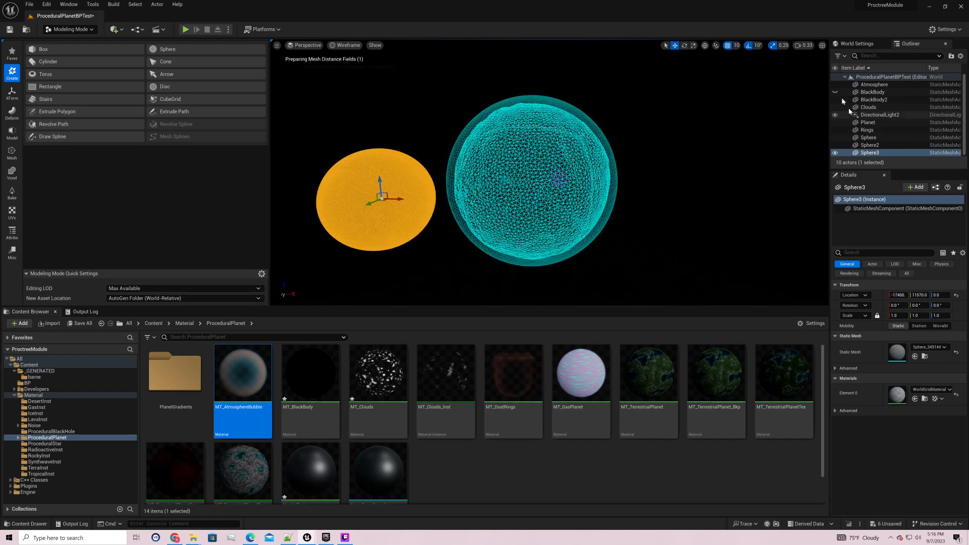
left_click(834, 144)
left_click(835, 138)
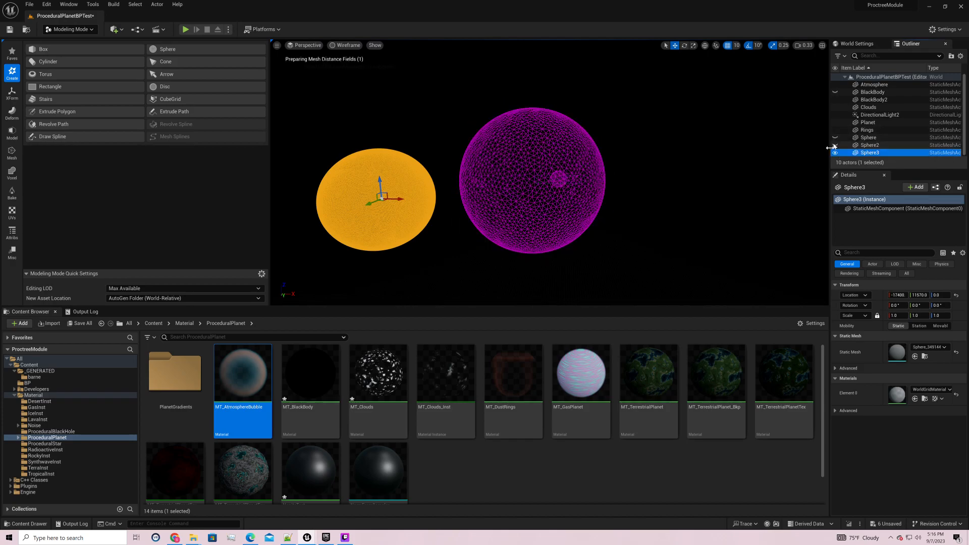
left_click(835, 129)
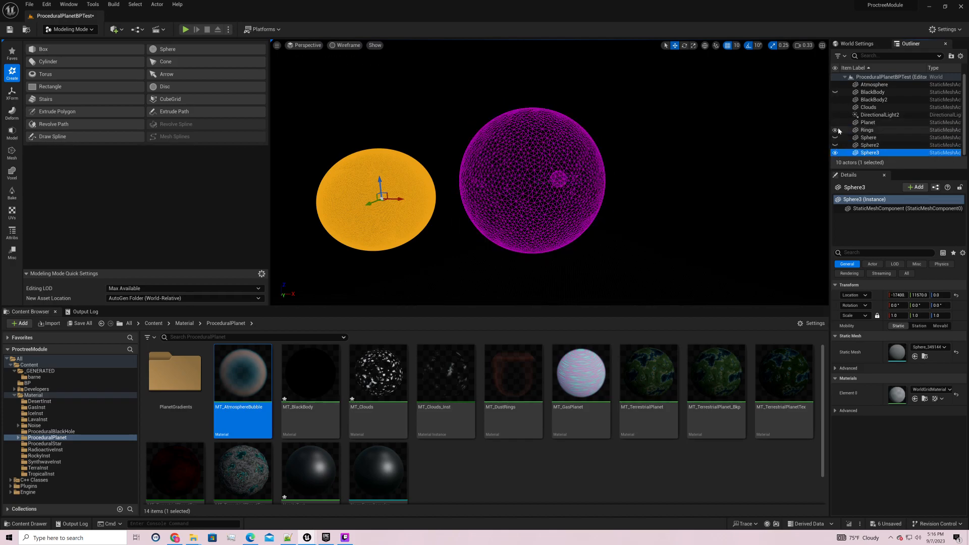
left_click(835, 115)
left_click(835, 107)
left_click(834, 99)
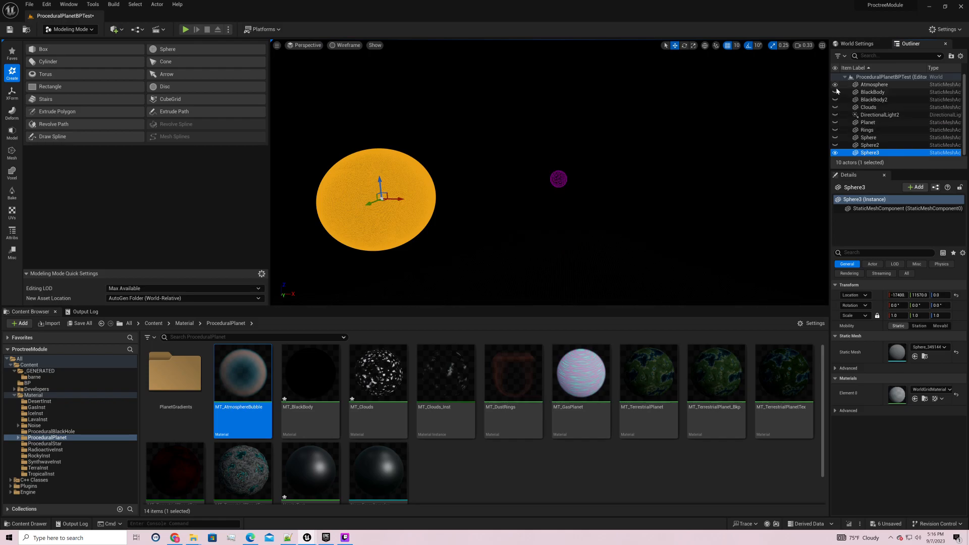
left_click(836, 85)
left_click(835, 85)
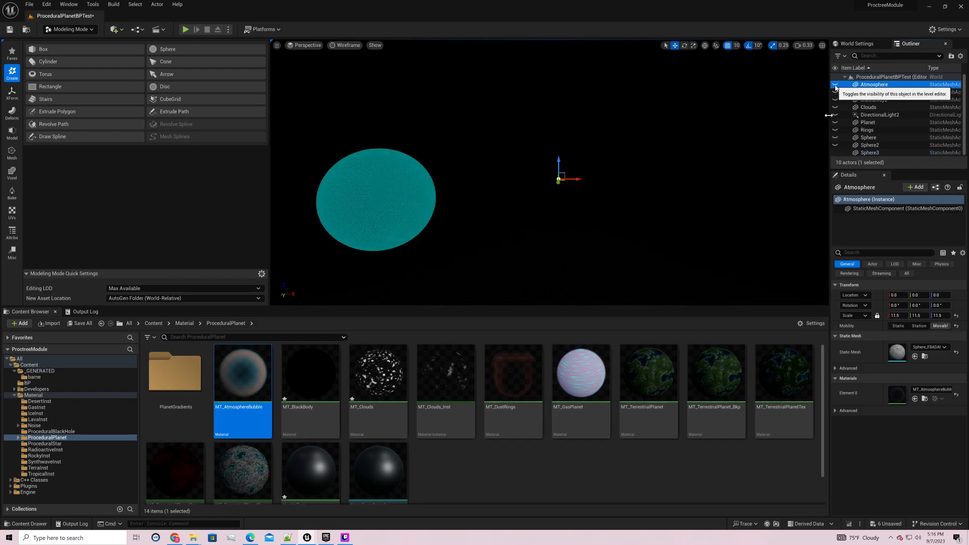
- Subdivide the new sphere at subdivision level 2 using the Loop scheme
left_click(879, 153)
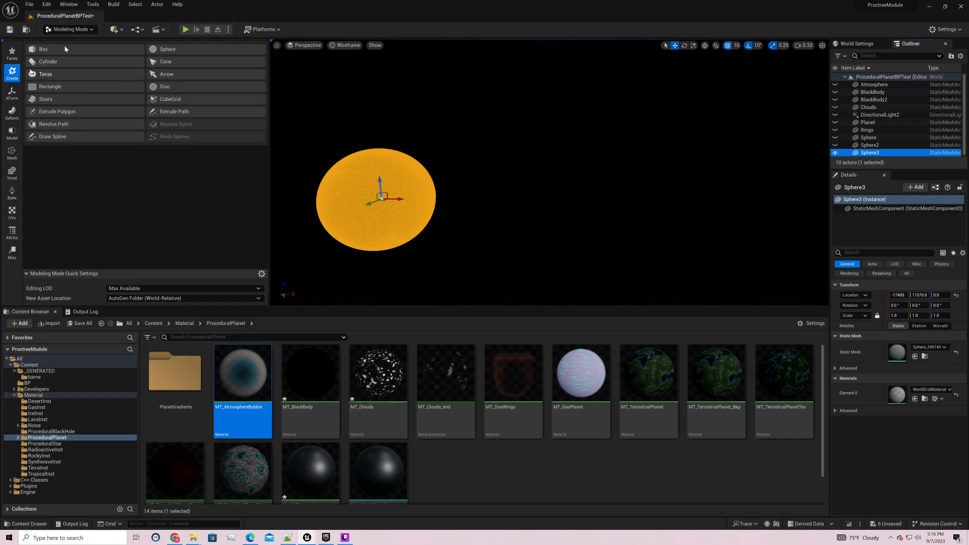
left_click(12, 132)
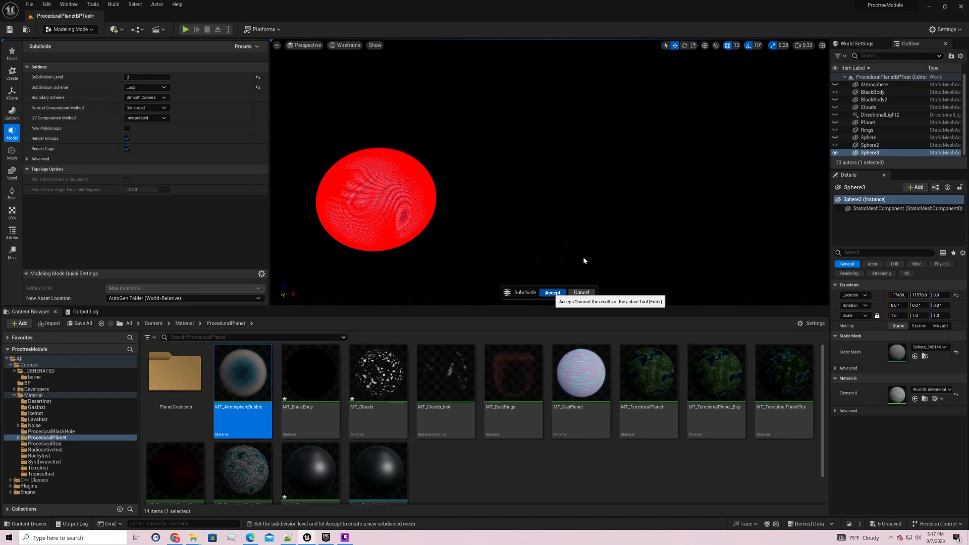
key("Return")
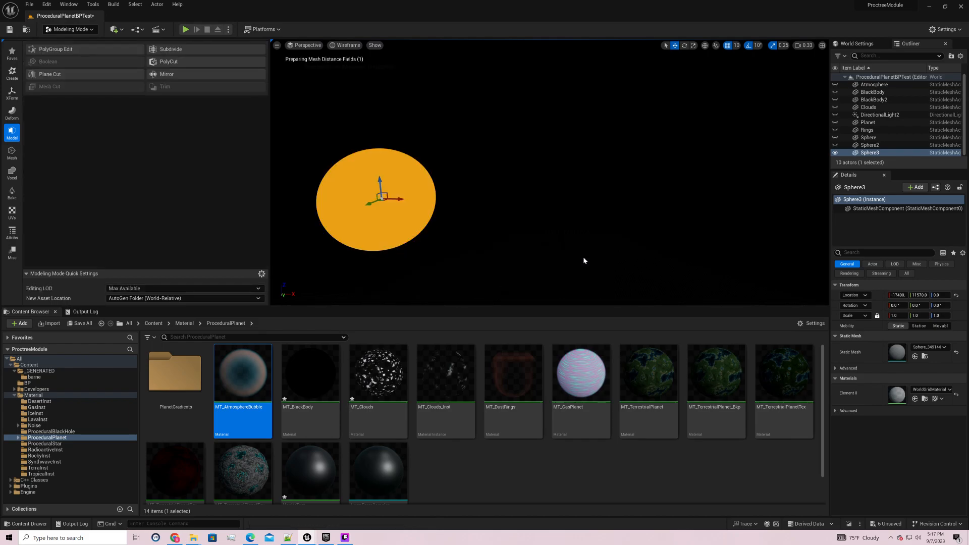
- Open the static mesh asset of the newly subdivided sphere in a maximized mesh editor window
right_click_drag(549, 160, 350, 194)
key("w")
key("s")
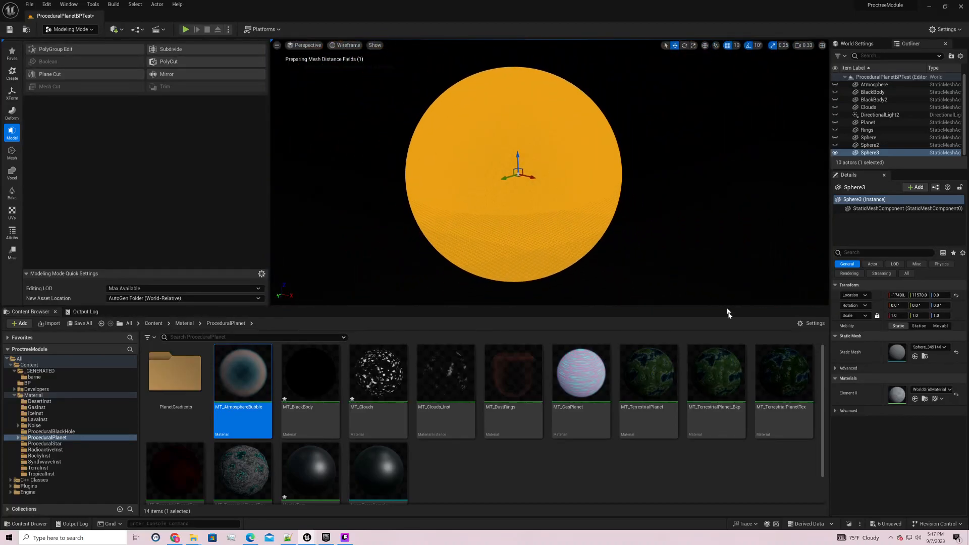
double_click(892, 353)
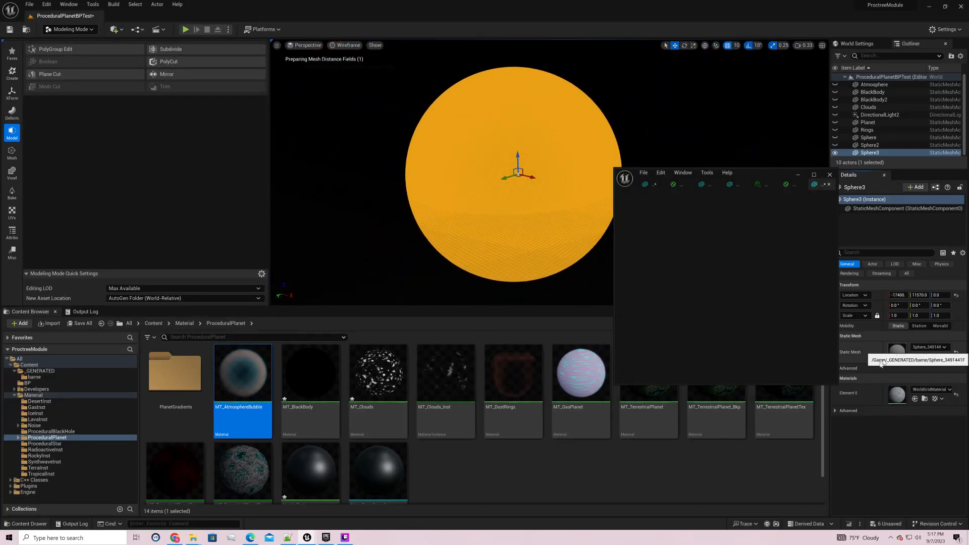
left_click(784, 174)
left_click(792, 171)
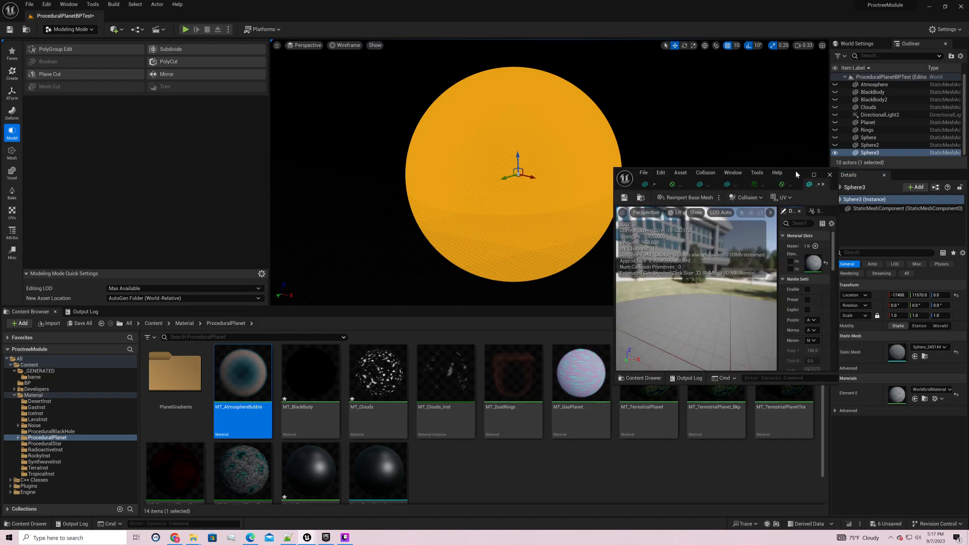
left_click(796, 174)
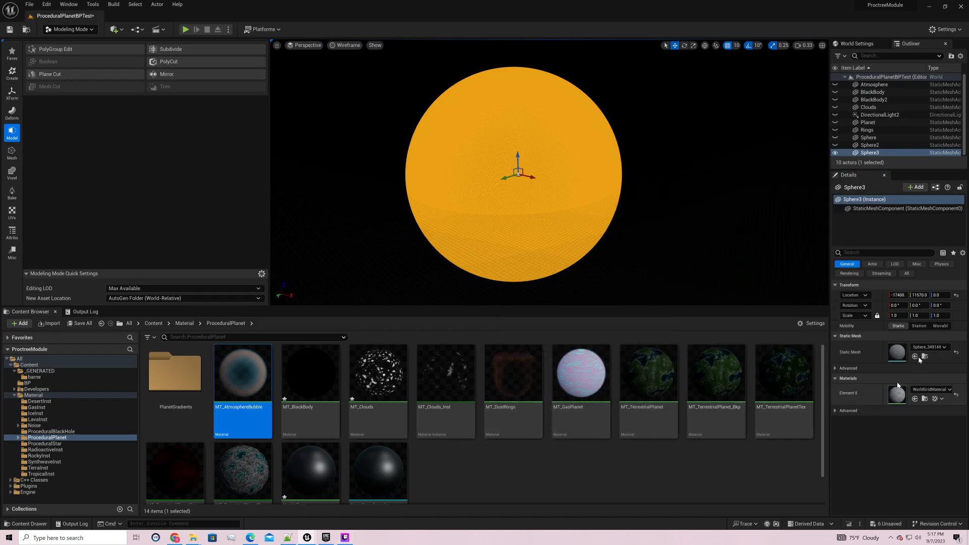
double_click(897, 351)
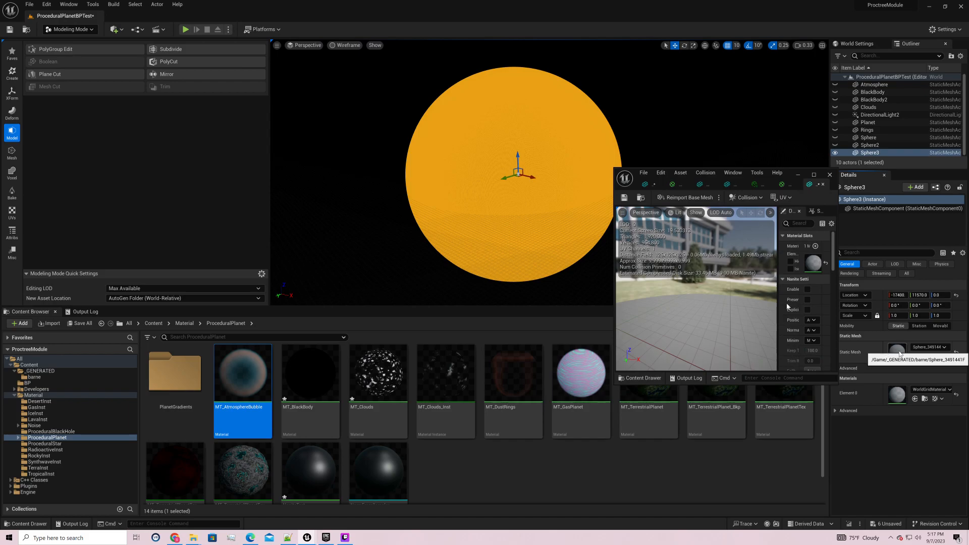
left_click(812, 176)
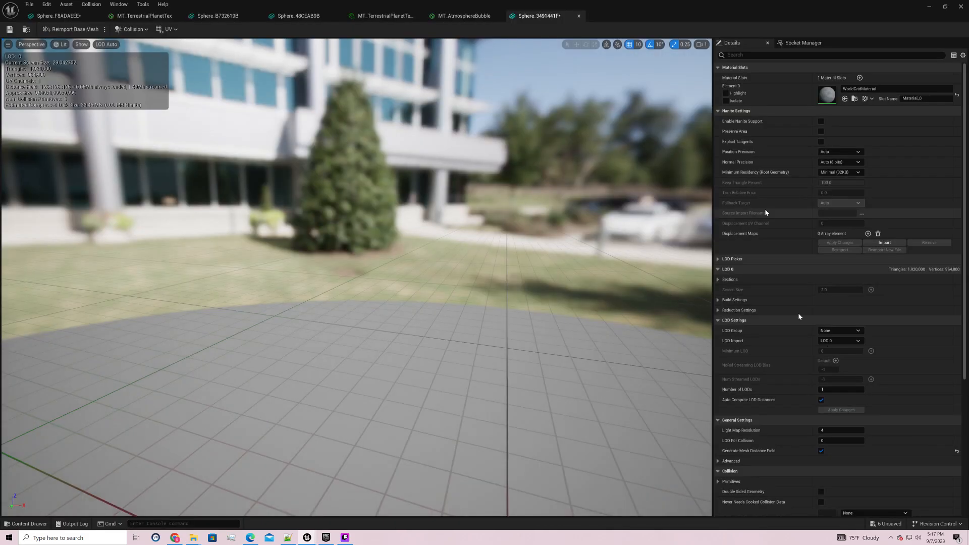
- Enable Nanite support for the sphere mesh and set its Minimum Residency to 128KB
left_click(820, 121)
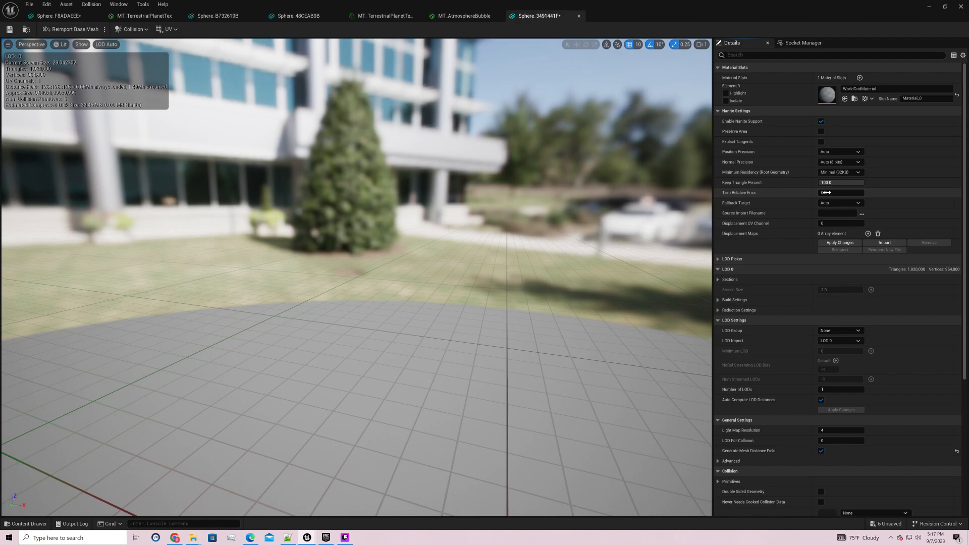
left_click(853, 161)
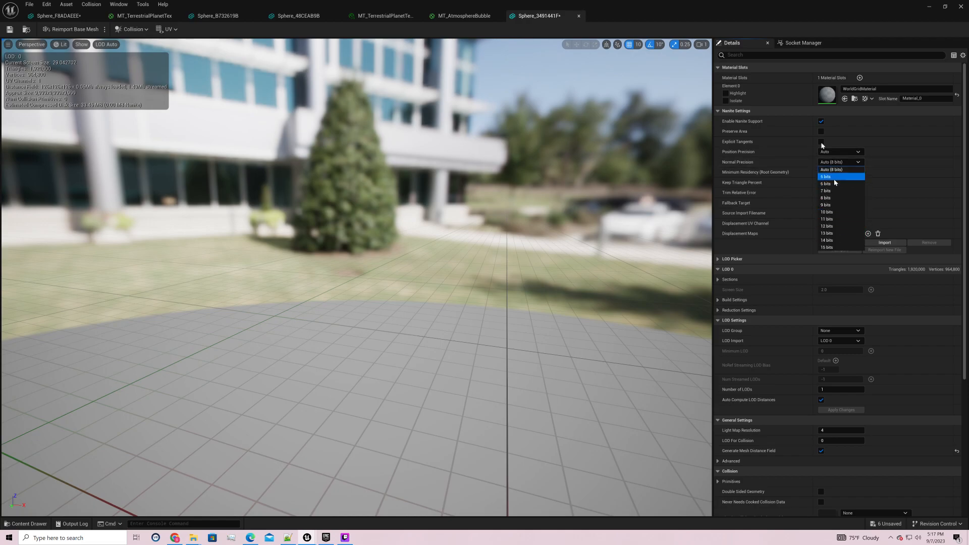
left_click(873, 150)
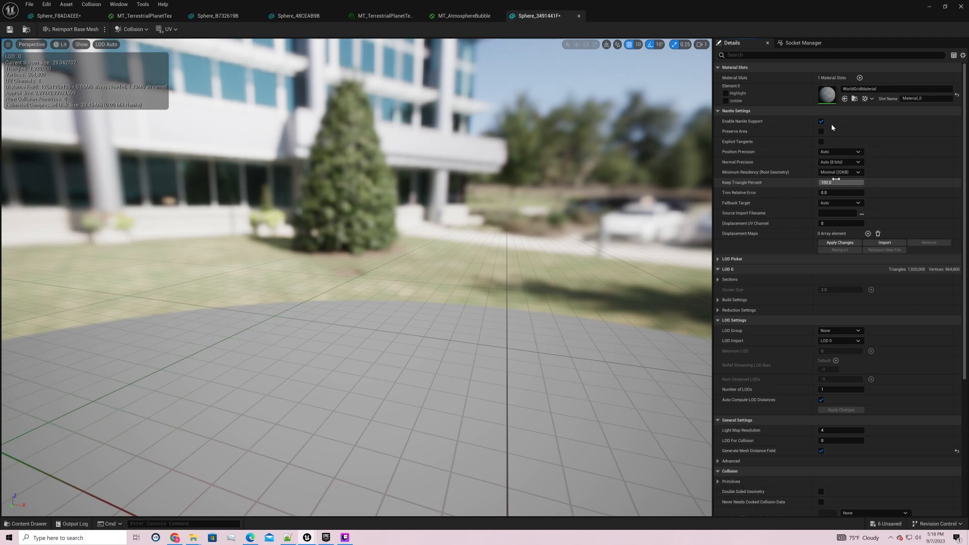
left_click(853, 174)
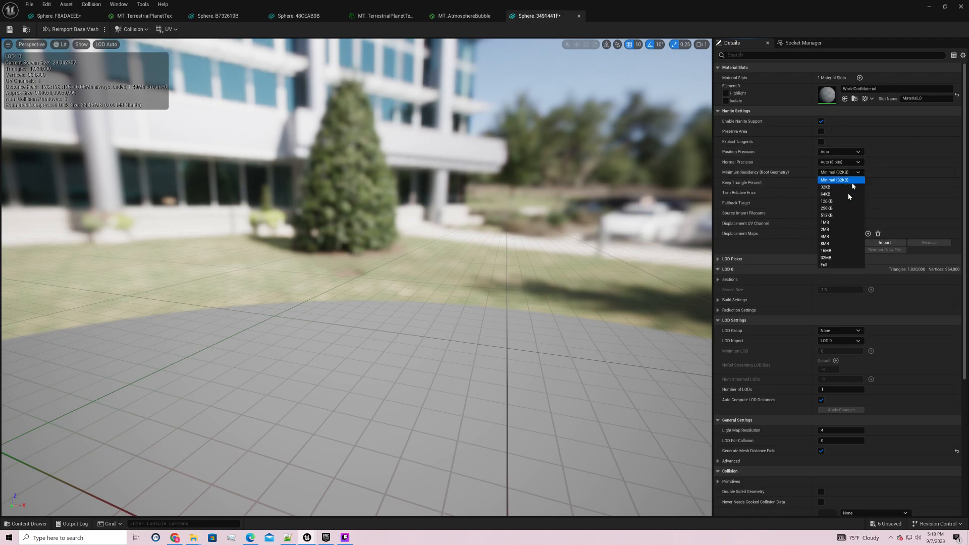
left_click(847, 202)
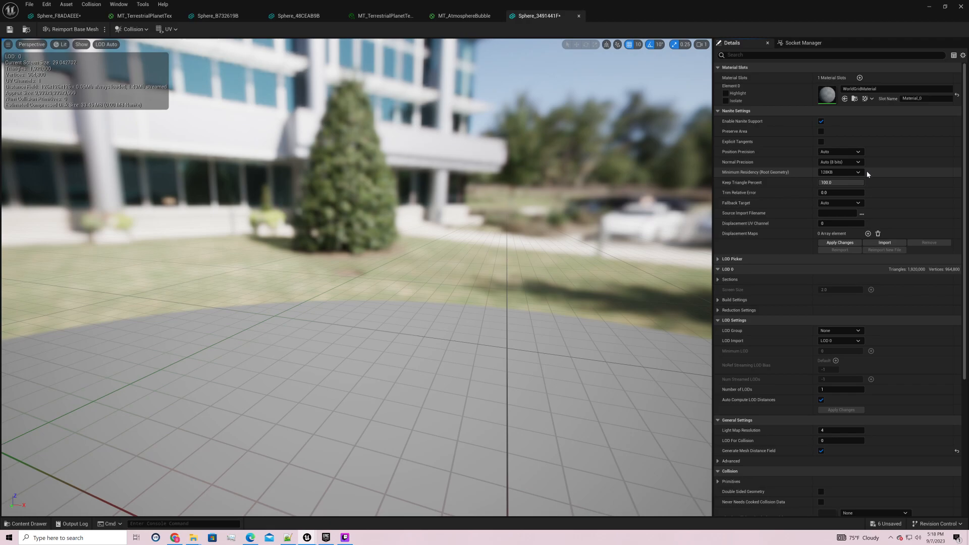
- Show the whole sphere mesh in wireframe and apply the Nanite setting changes
mouse_move(606, 201)
right_mouse_down()
mouse_move(544, 197)
mouse_move(595, 202)
right_mouse_up()
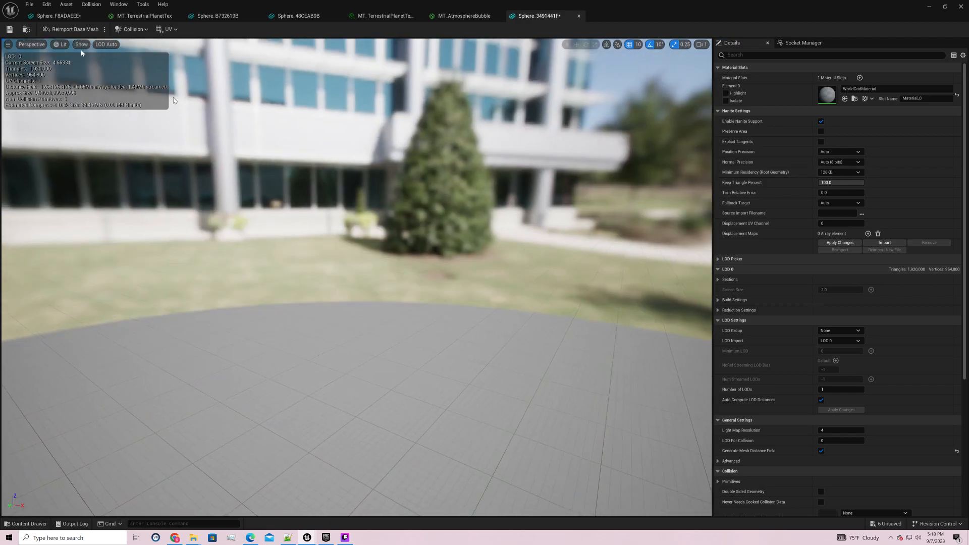
left_click(62, 44)
left_click(77, 85)
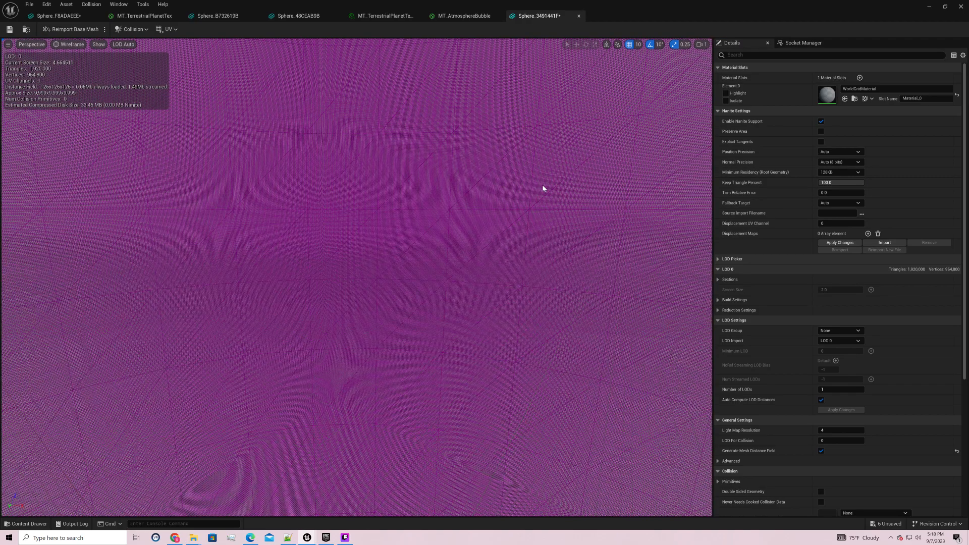
key("s")
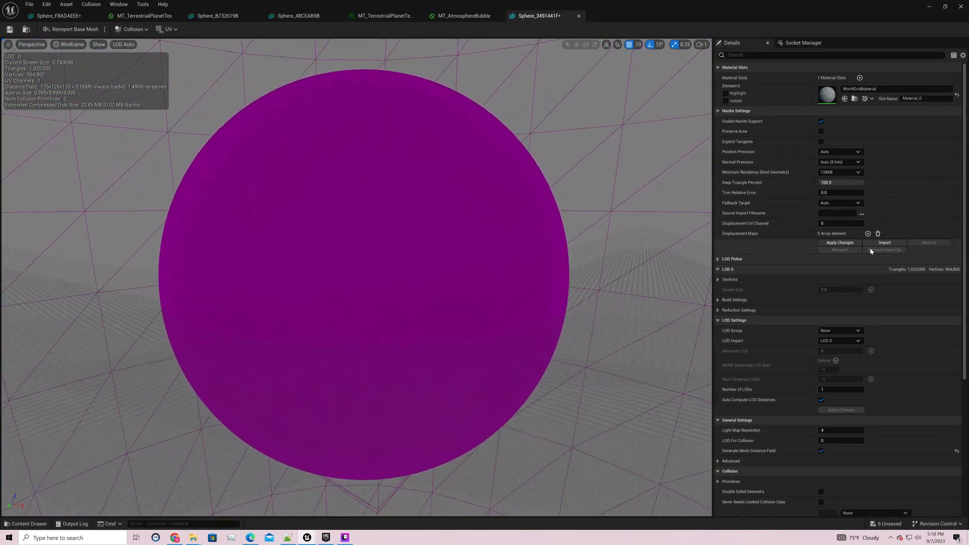
left_click(854, 243)
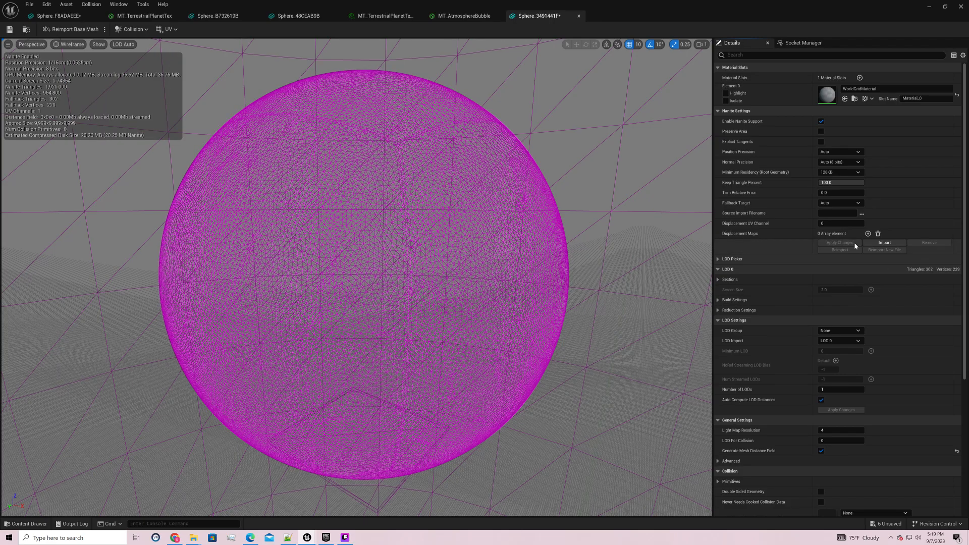
- Examine how the Nanite sphere's triangle density changes from near and far viewing distances
right_click_drag(525, 81, 506, 95)
key("w")
key("w")
scroll(510, 89, "up", 1)
key("s")
scroll(511, 89, "down", 1)
key("s")
scroll(511, 88, "up", 6)
key("s")
scroll(511, 89, "up", 2)
key("w")
- Save the sphere mesh, close its editor and return to the level
left_click(9, 29)
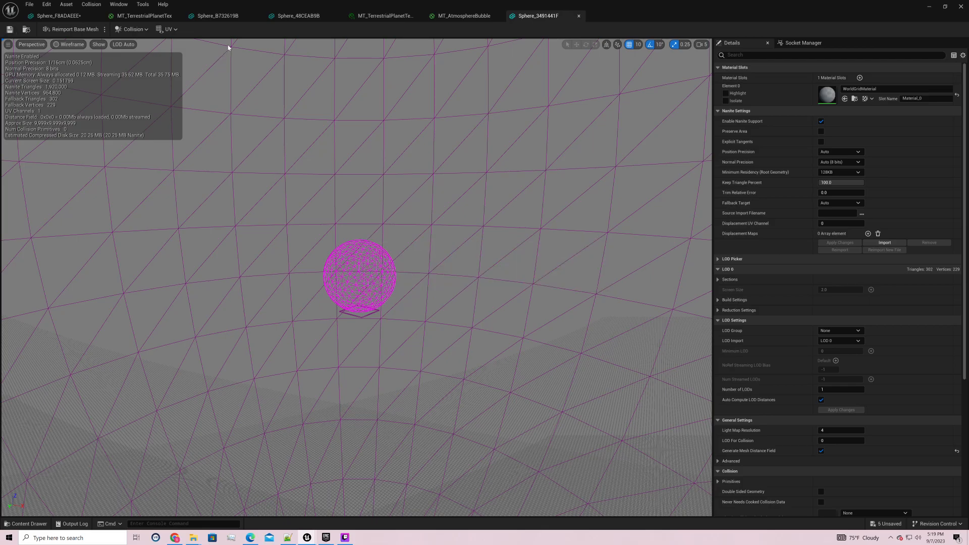
left_click(579, 16)
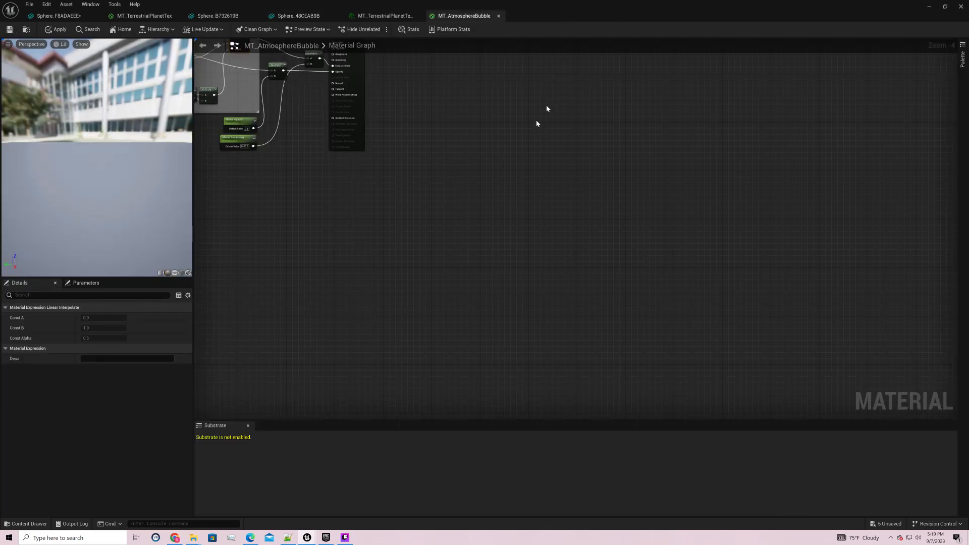
left_click(930, 7)
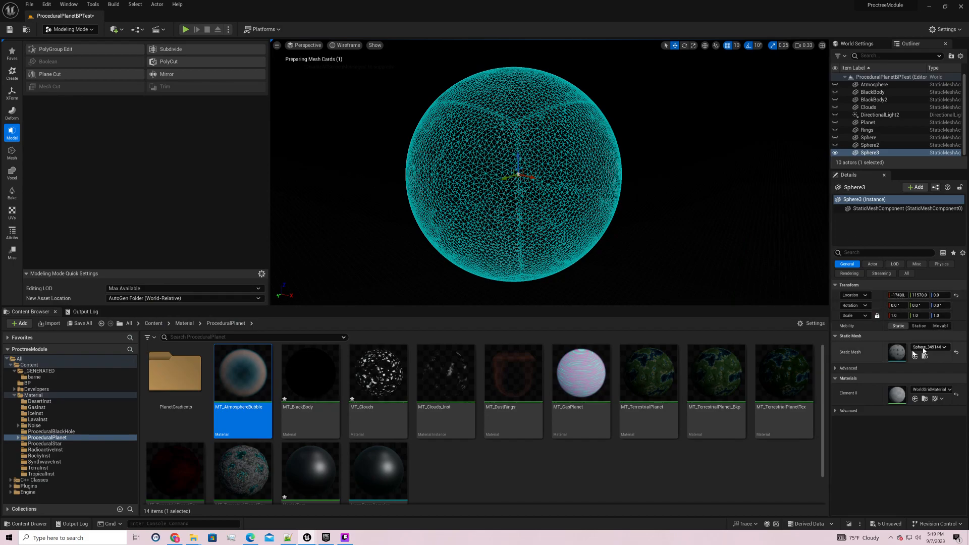
- Filter the new sphere's properties by "shad", turn off Cast Shadow, and clear the filter
left_click(869, 252)
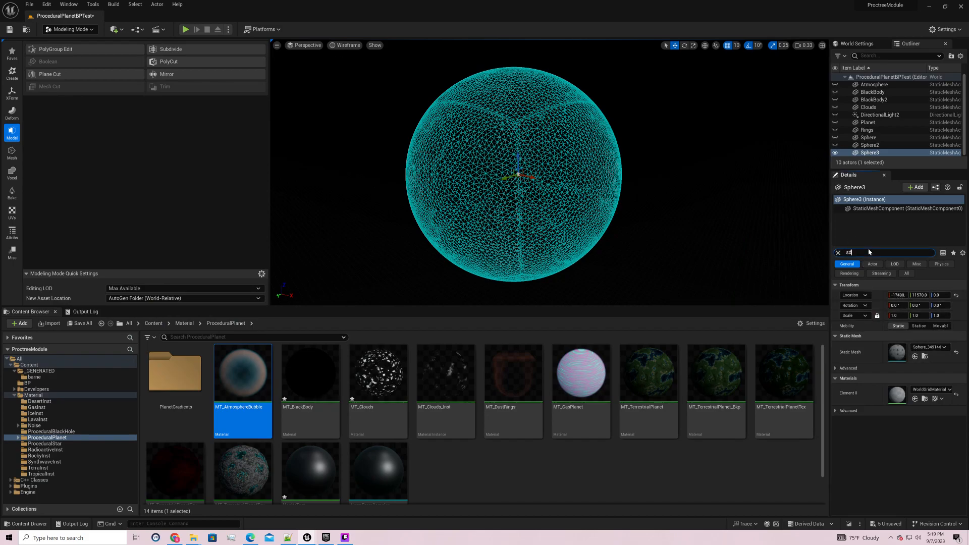
type("shad")
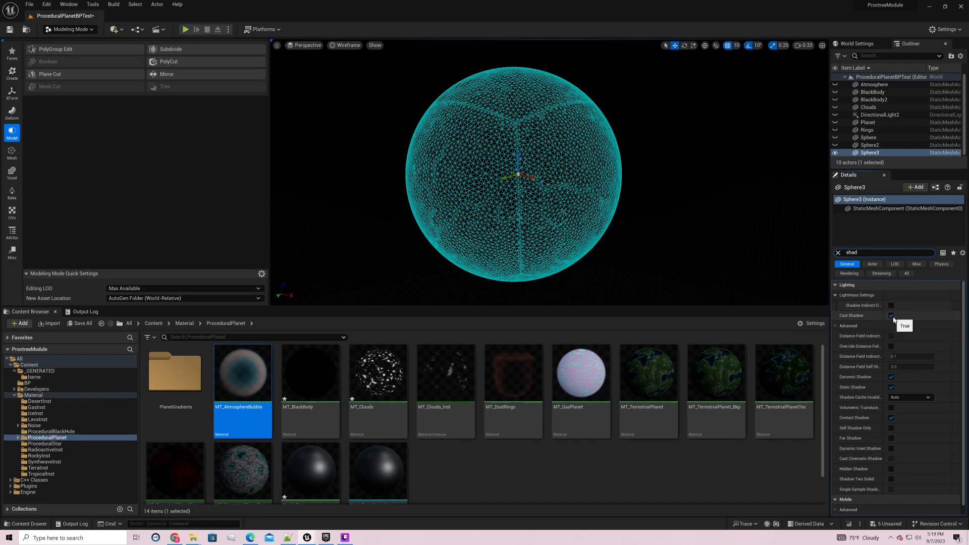
left_click(891, 315)
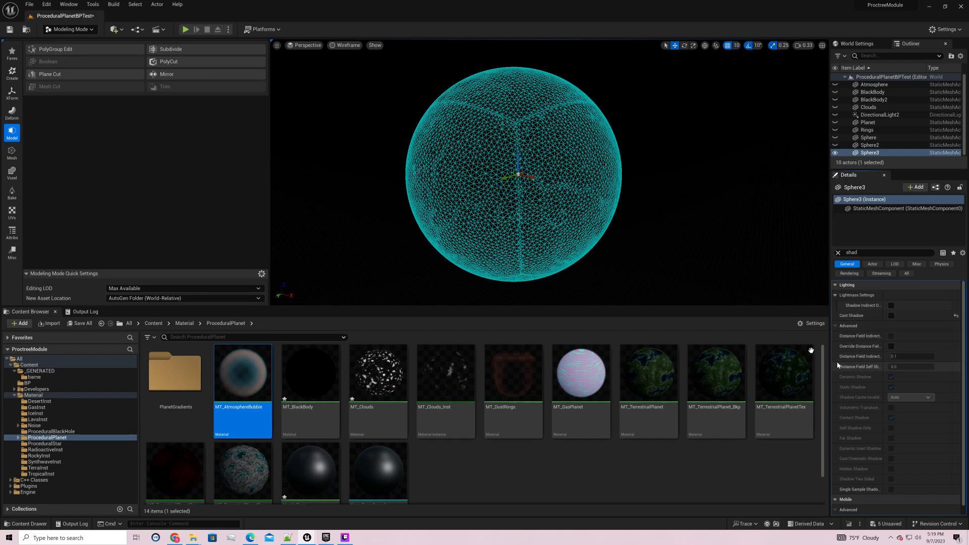
right_click_drag(658, 176, 592, 250)
key("s")
key("w")
scroll(493, 437, "down", 1)
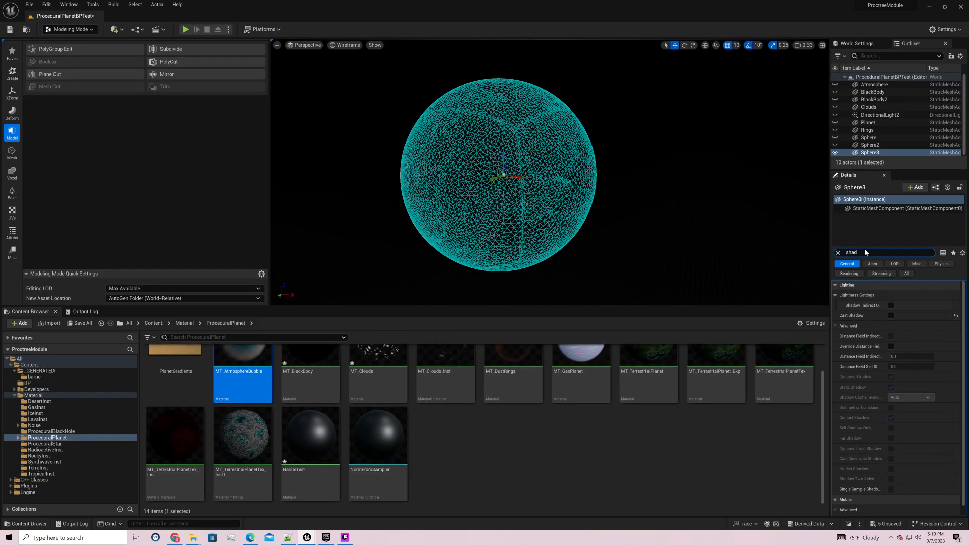
left_click_drag(862, 253, 828, 259)
key("BackSpace")
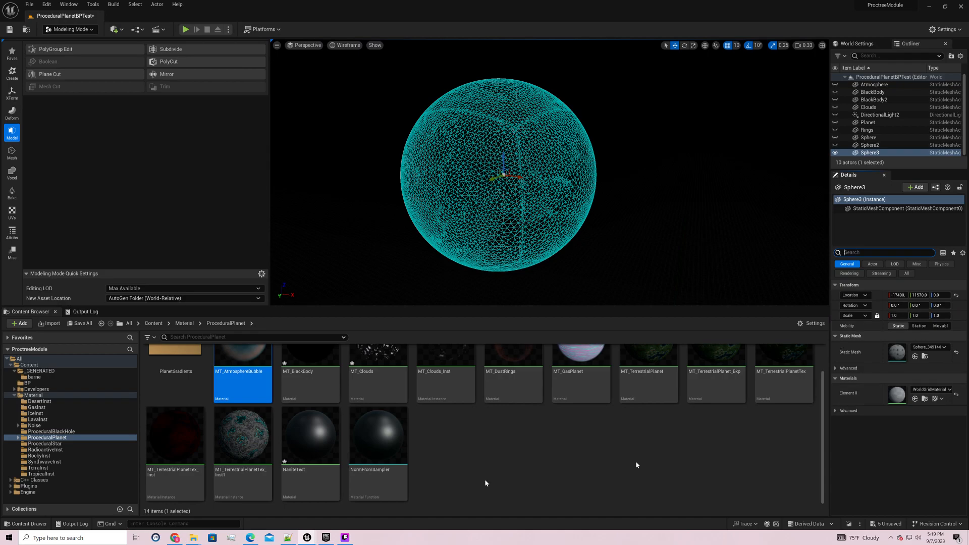
- Assign the MT_TerrestrialPlanetTex_Inst1 material instance to Element 0 of the new sphere
left_click_drag(243, 435, 901, 401)
right_click_drag(752, 194, 811, 137)
key("w")
key("s")
right_click_drag(559, 93, 557, 95)
- Switch the level viewport to Lit shading and unhide the directional light to illuminate the sphere
left_click(343, 47)
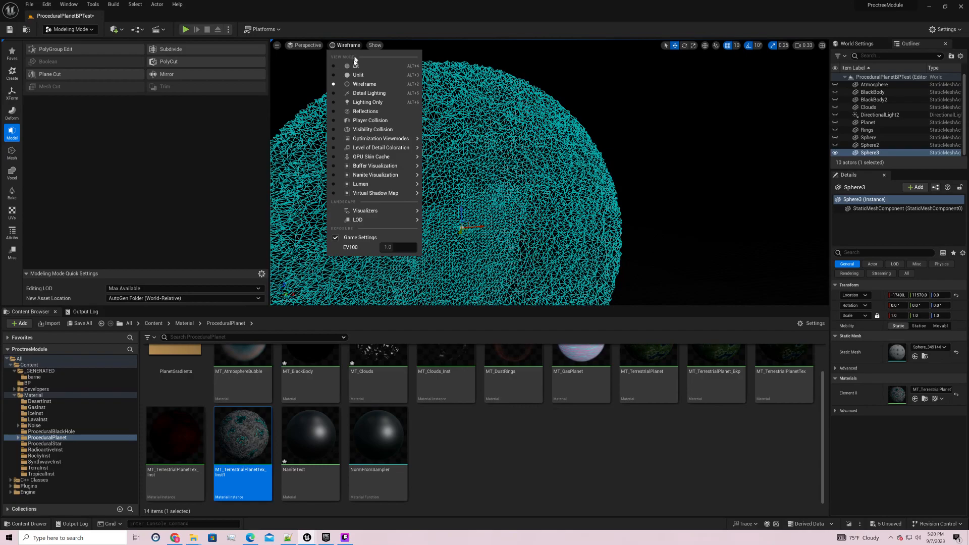
left_click(375, 77)
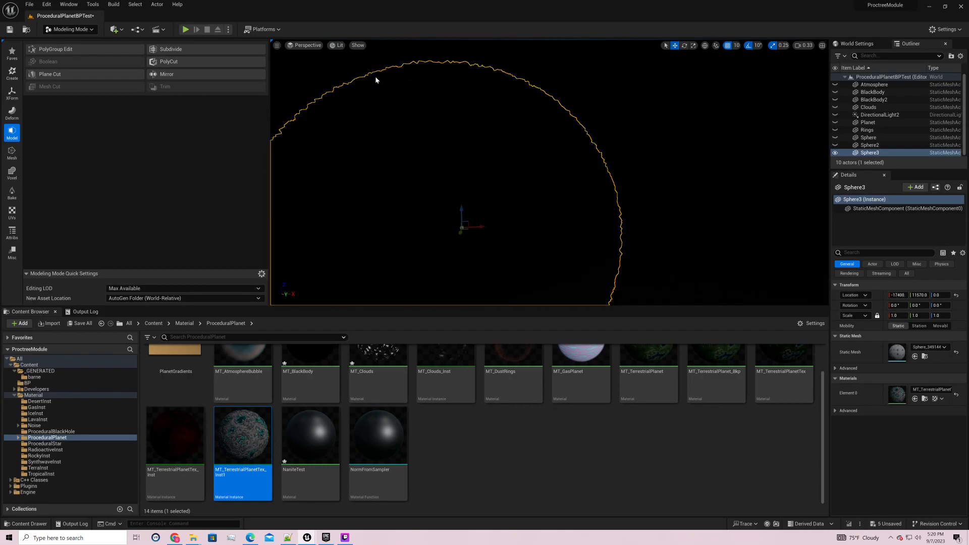
middle_click_drag(375, 80, 510, 74)
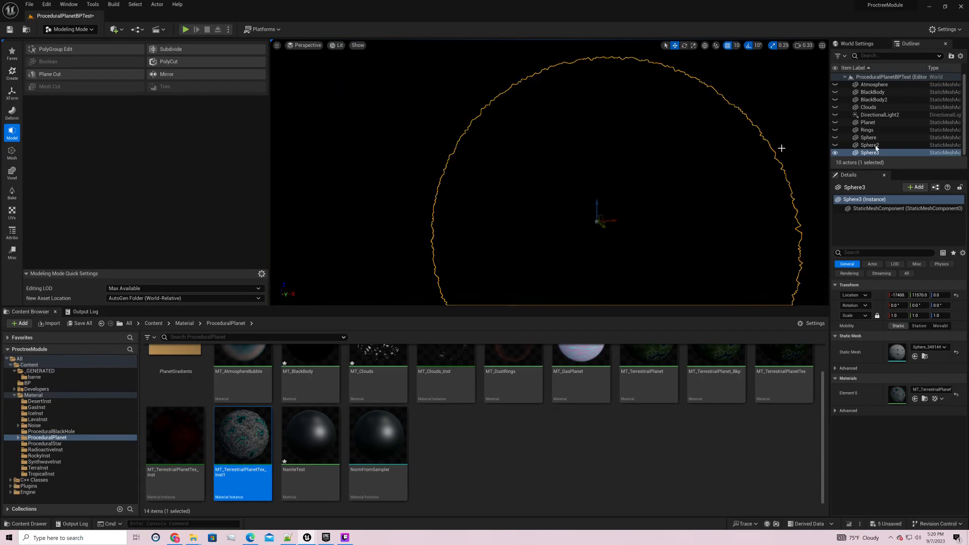
left_click(835, 152)
left_click(835, 152)
scroll(807, 157, "down", 3)
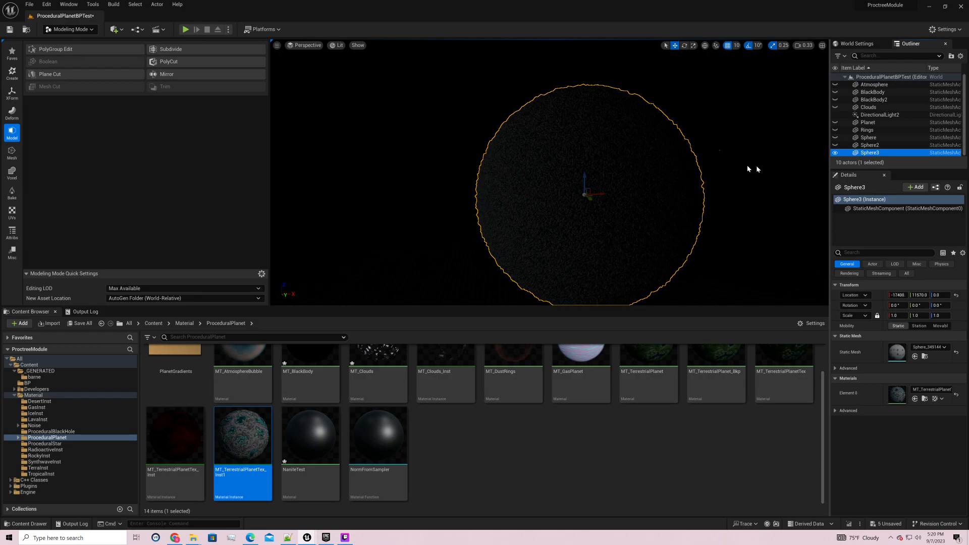
scroll(756, 165, "up", 5)
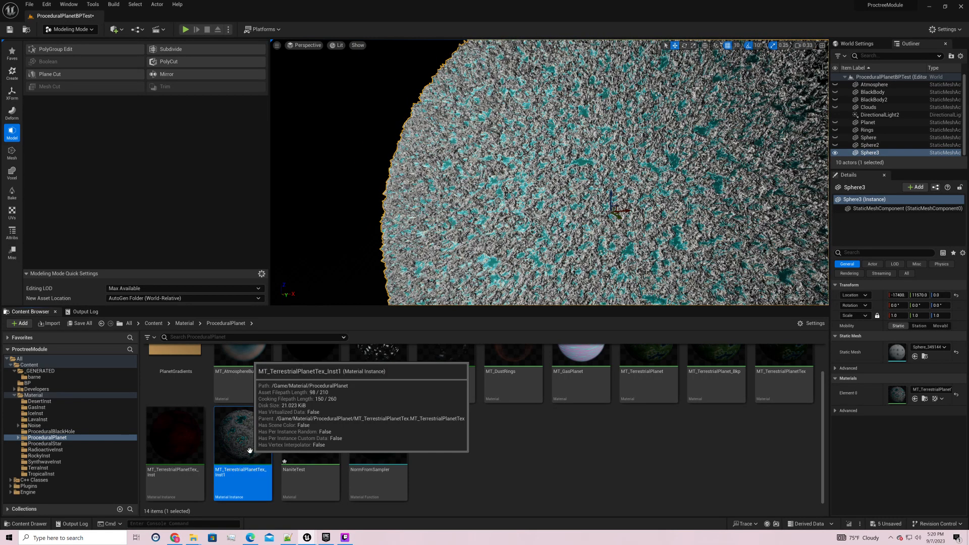
- Open the MT_TerrestrialPlanetTex_Inst1 material instance in a reduced window over the level and set Distort 1 Scale to 100
double_click(250, 454)
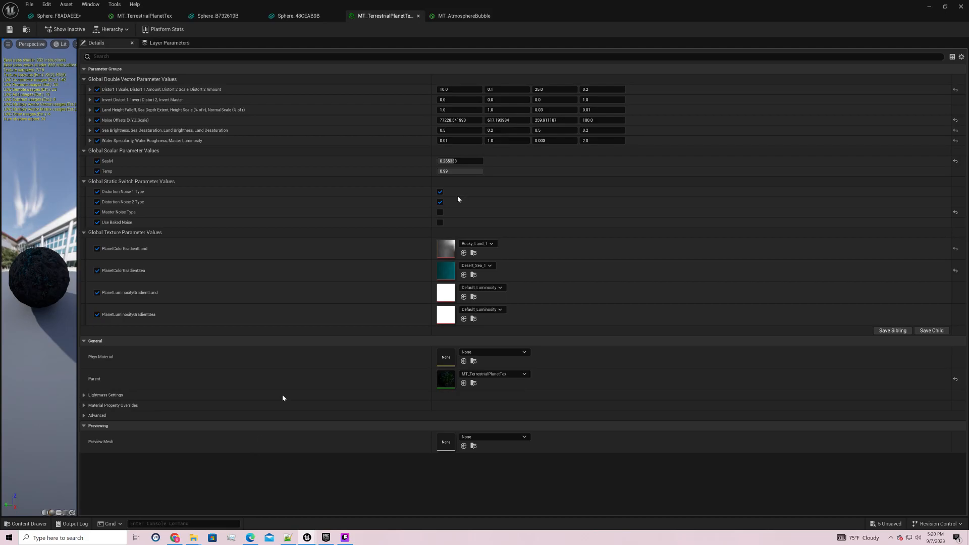
left_click(945, 8)
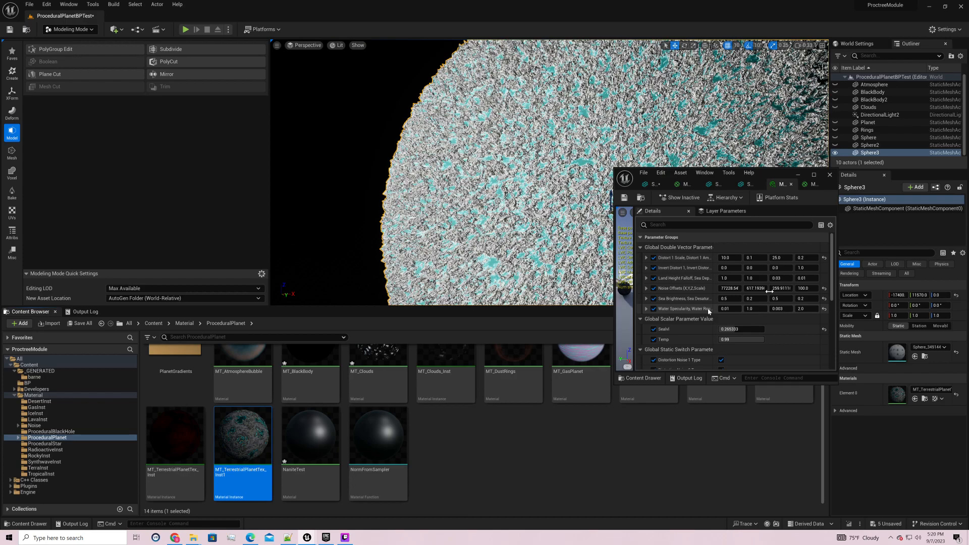
left_click(735, 258)
type("100")
key("Return")
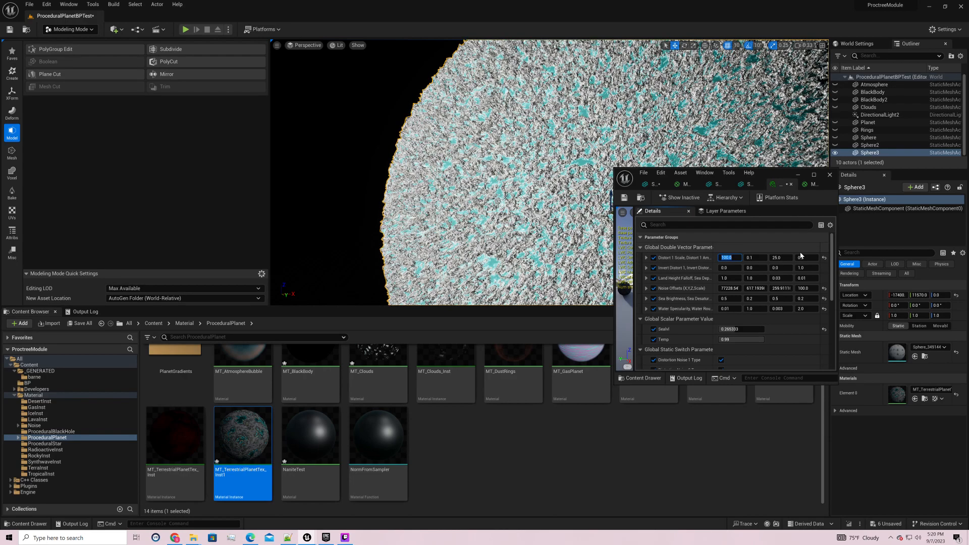
- Set the Distort 2 Scale of the terrestrial planet material instance to 200
left_click(783, 260)
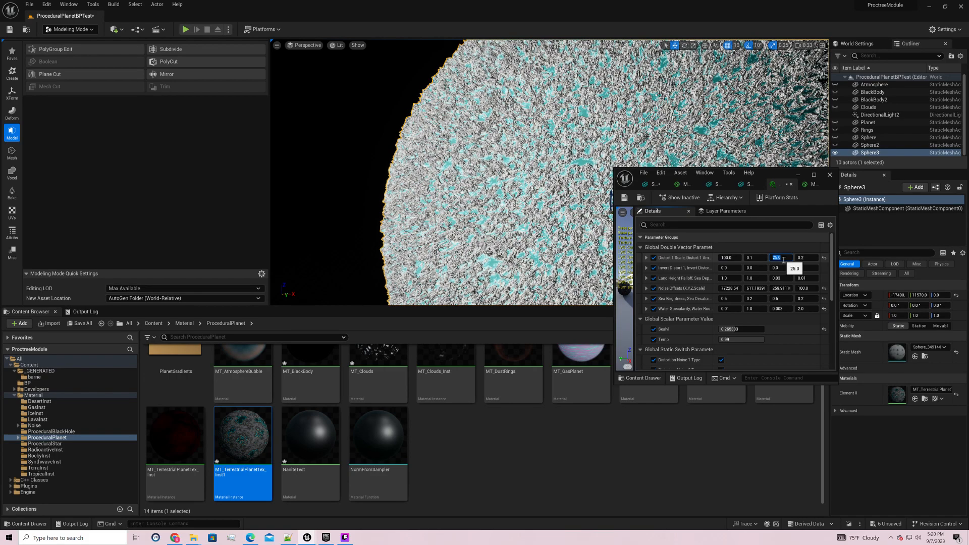
type("200")
key("Return")
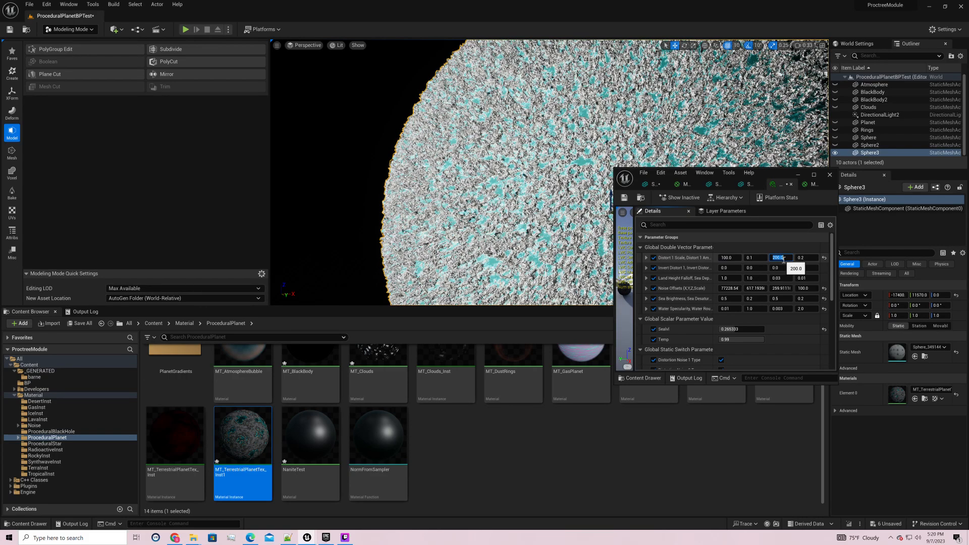
type("2000")
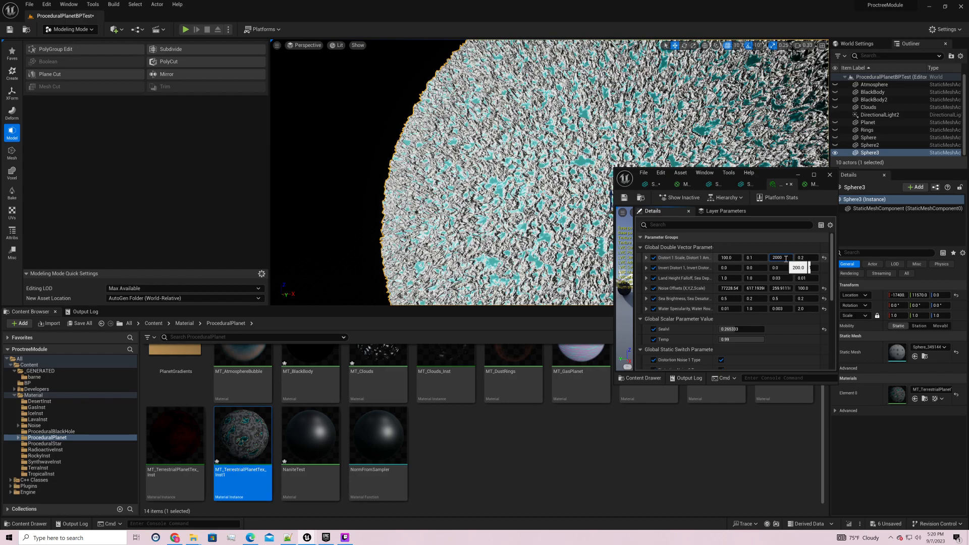
key("BackSpace")
key("Return")
- Set the scale component of the Noise Offsets parameter to 1000 and increase it to 1500
left_click(806, 289)
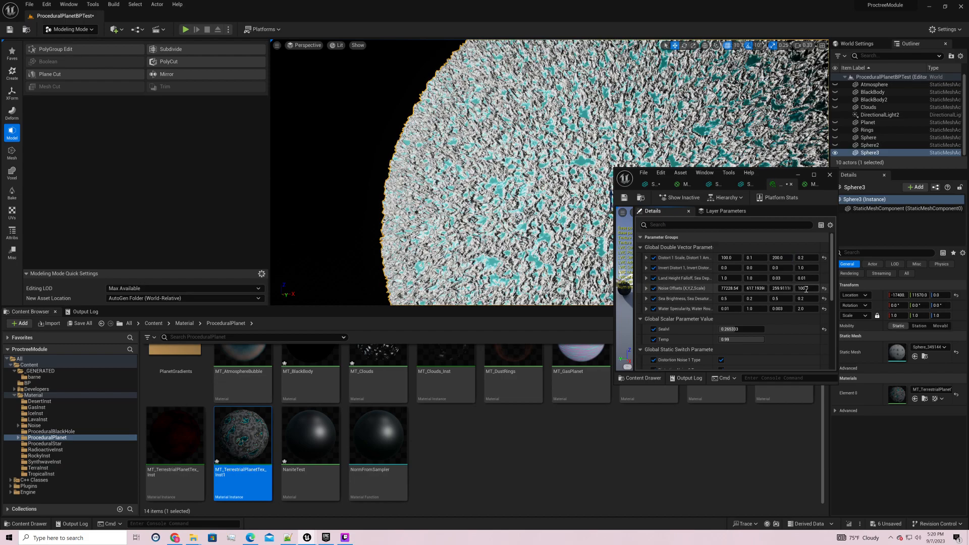
left_click(805, 288)
type("1000")
key("Return")
type("150")
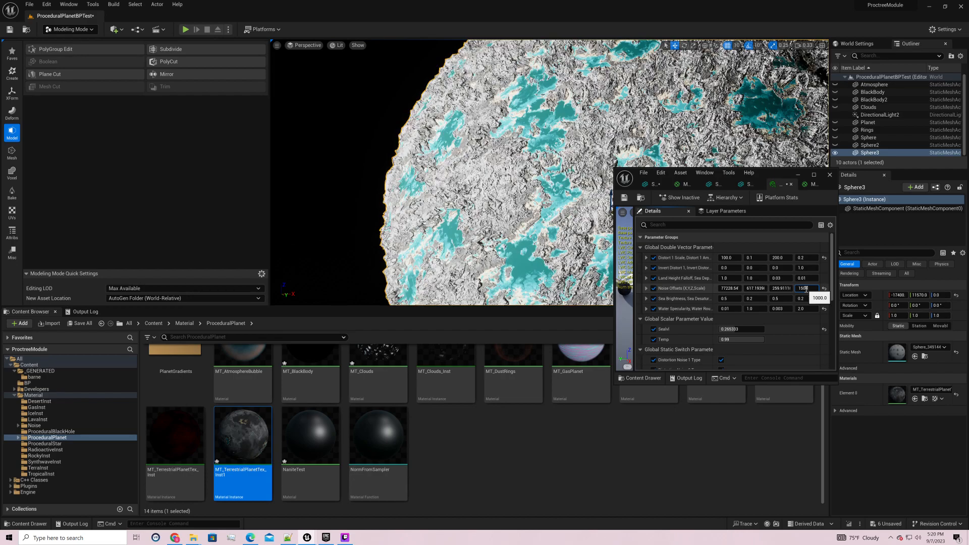
- Set the sea level parameter of the terrestrial planet material instance to 0.5
left_click(747, 330)
type("0.5")
key("Return")
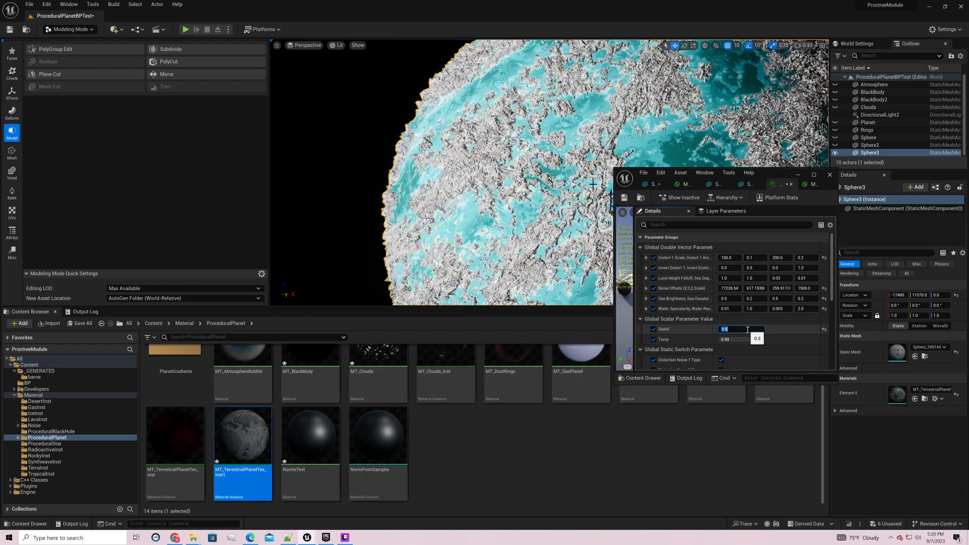
right_click_drag(593, 184, 610, 136)
key("s")
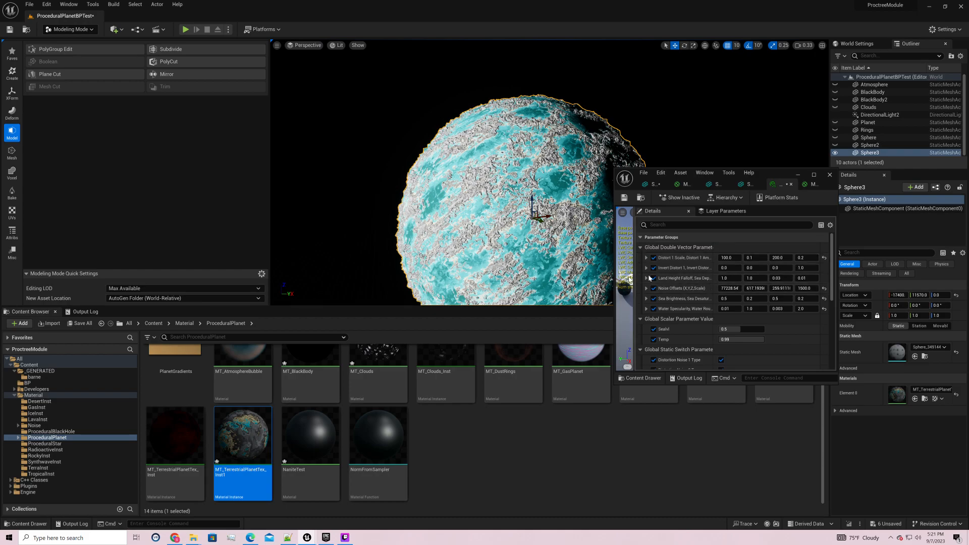
- Set the third and fourth values of the Land Height Falloff parameter to 0.02 and 0.005
left_click_drag(716, 250, 686, 266)
left_click(776, 278)
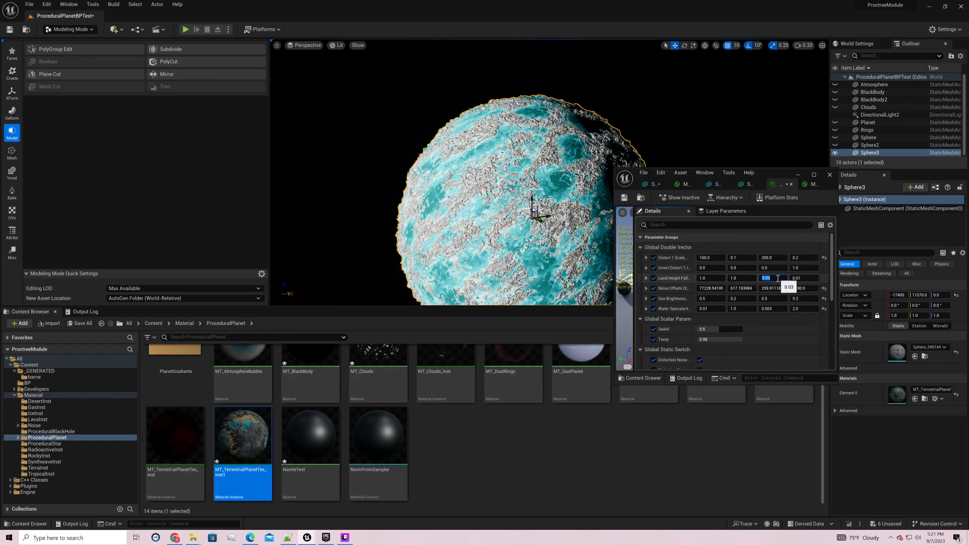
type("02")
key("Return")
type(".02")
key("Return")
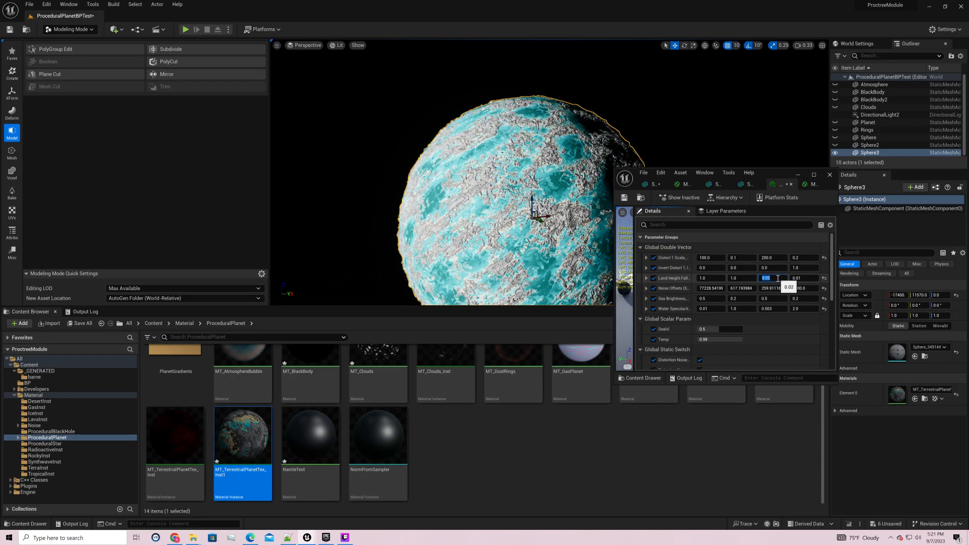
left_click(802, 278)
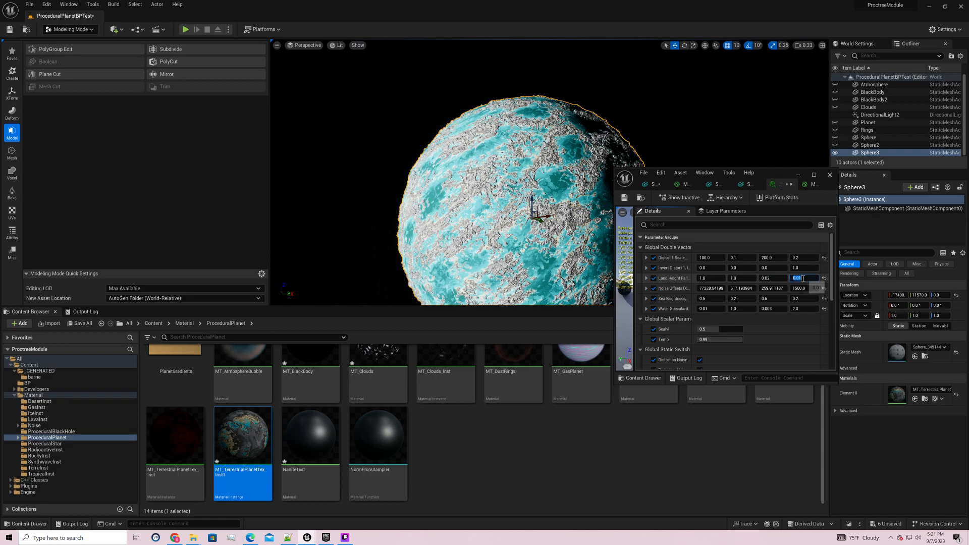
type("0.005")
key("Return")
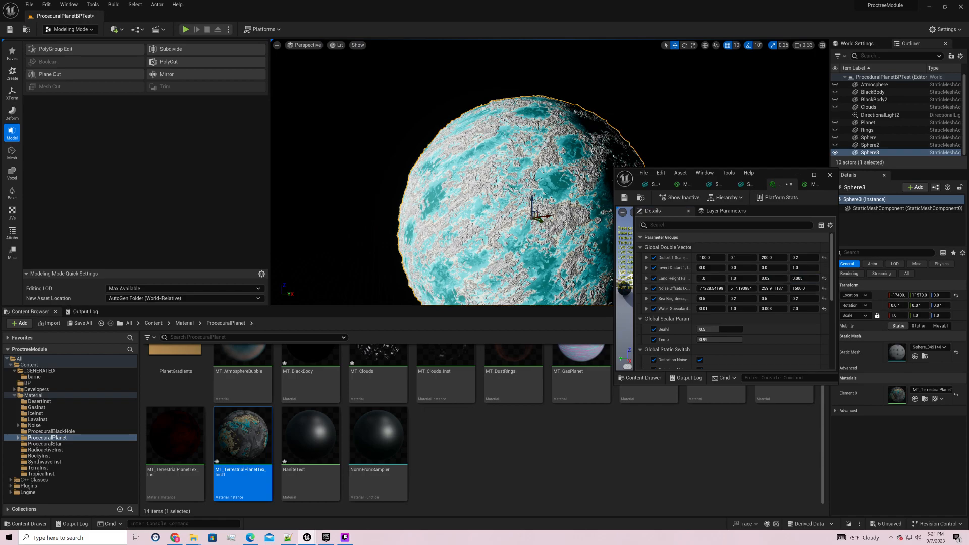
- Set Distort 1 Scale to 200 and Distort 2 Scale to 400 in the planet material instance
right_click_drag(549, 172, 580, 202)
key("w")
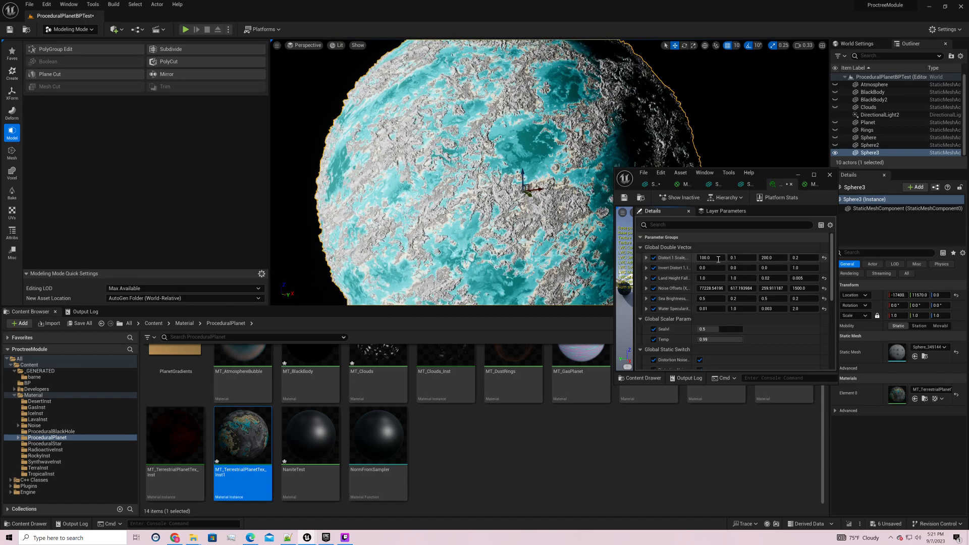
type("200")
key("Return")
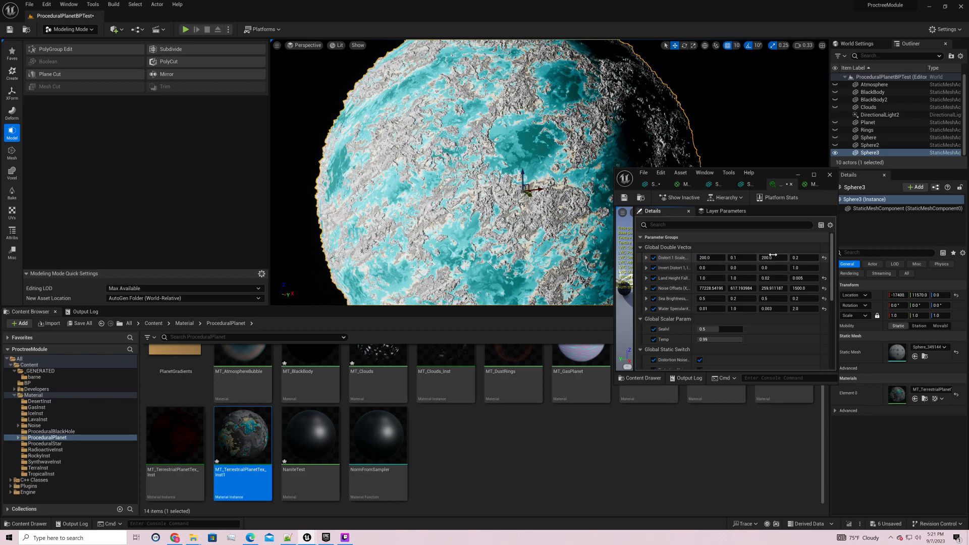
left_click(773, 256)
type("400")
key("Return")
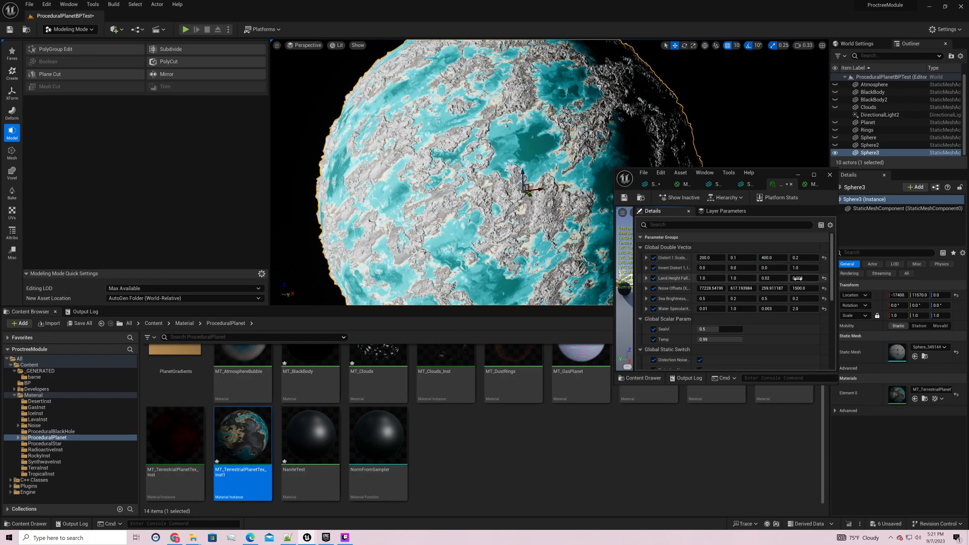
- Set the scale component of the Noise Offsets parameter to 2000
left_click(800, 288)
type("200")
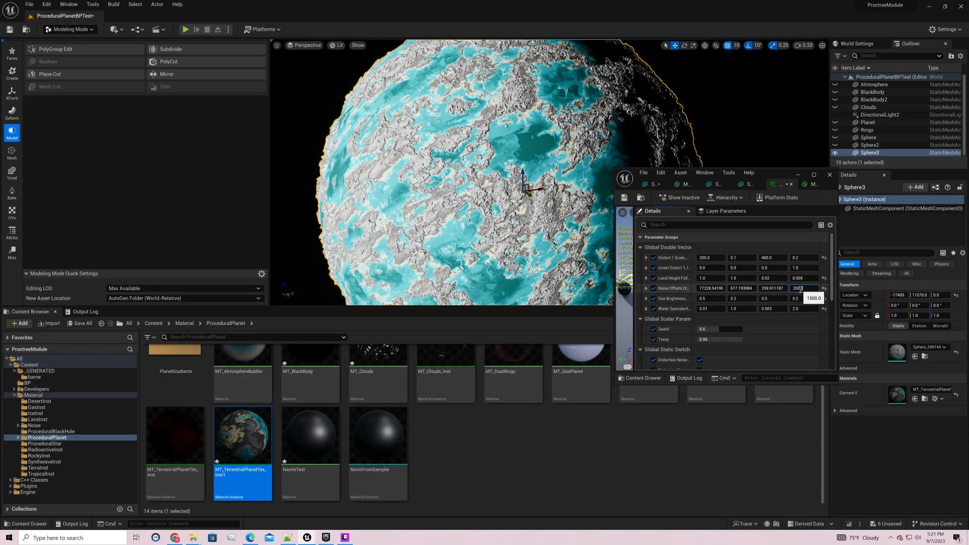
type("0")
key("Return")
- Deselect the sphere and examine the planet's terrain and coastlines from close up and from a distance
scroll(588, 223, "down", 6)
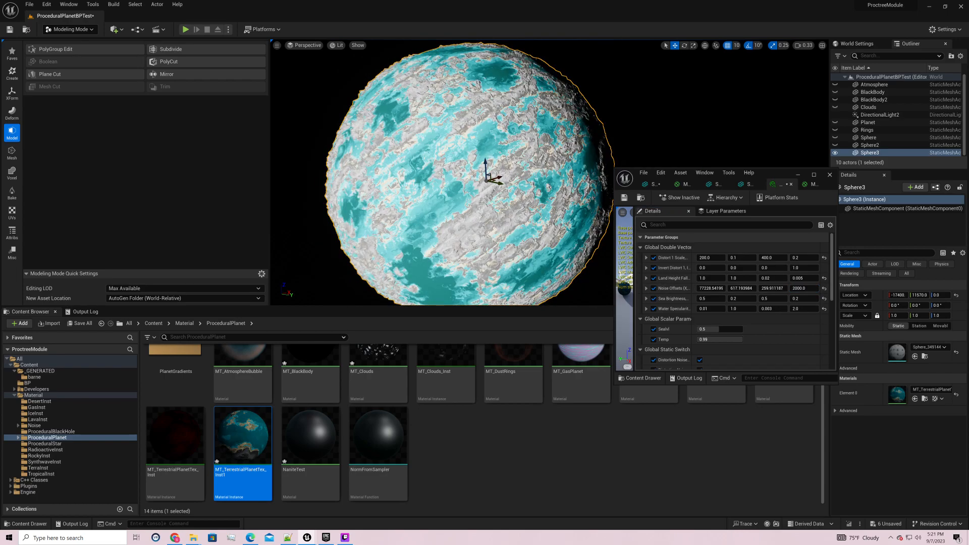
right_click_drag(581, 227, 625, 199)
key("w")
left_click(756, 100)
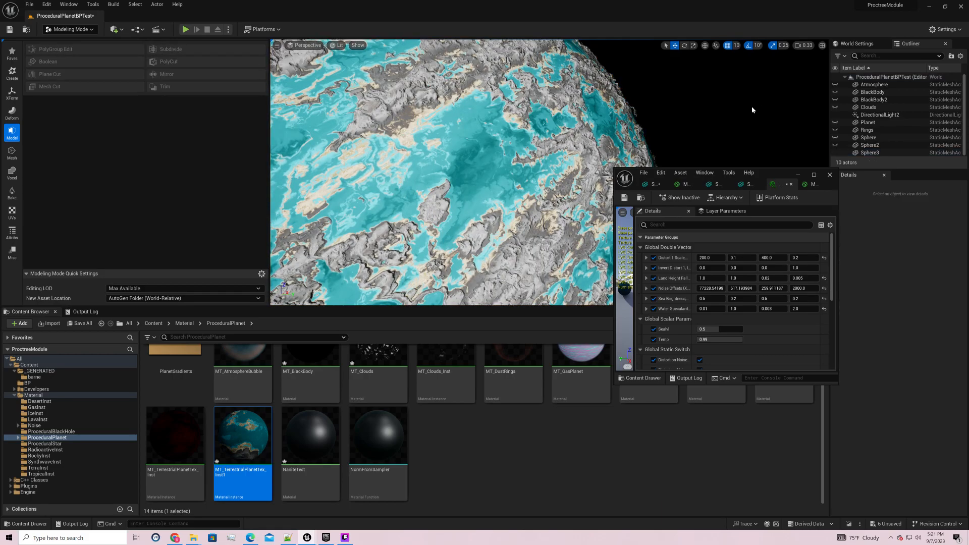
key("s")
right_click_drag(752, 110, 728, 137)
key("w")
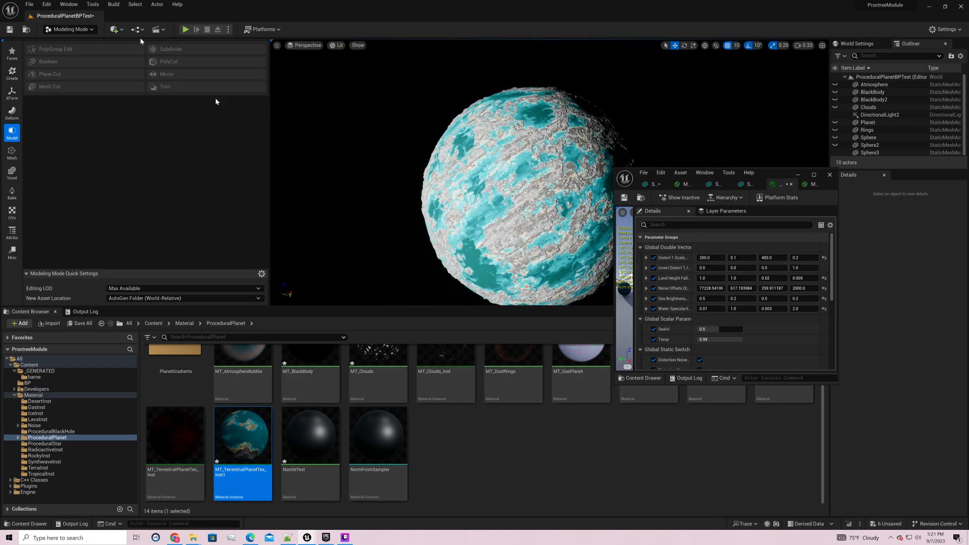
- Inspect the sphere's mesh density near and far in Wireframe view, and return the viewport to Lit shading
left_click(313, 49)
left_click(353, 87)
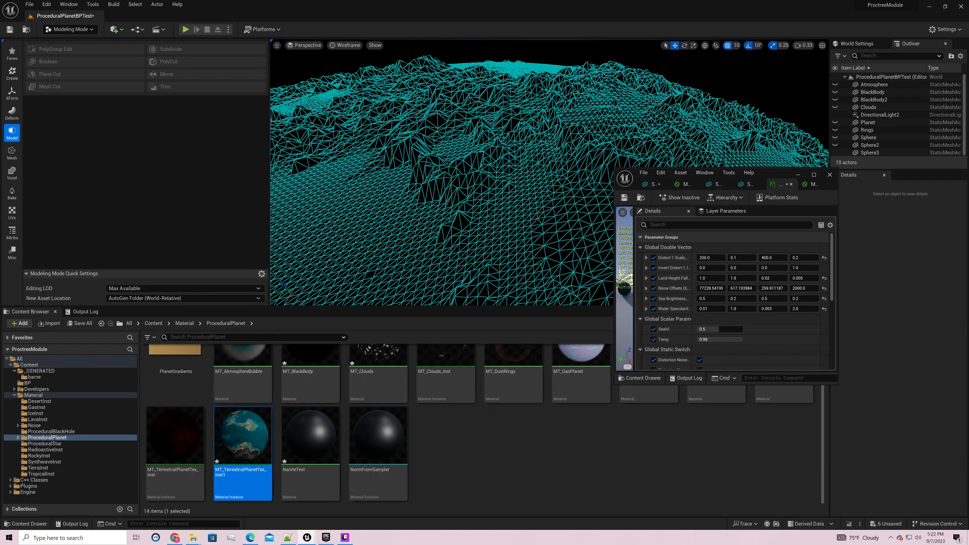
key("s")
right_click_drag(549, 172, 513, 197)
key("w")
key("s")
key("w")
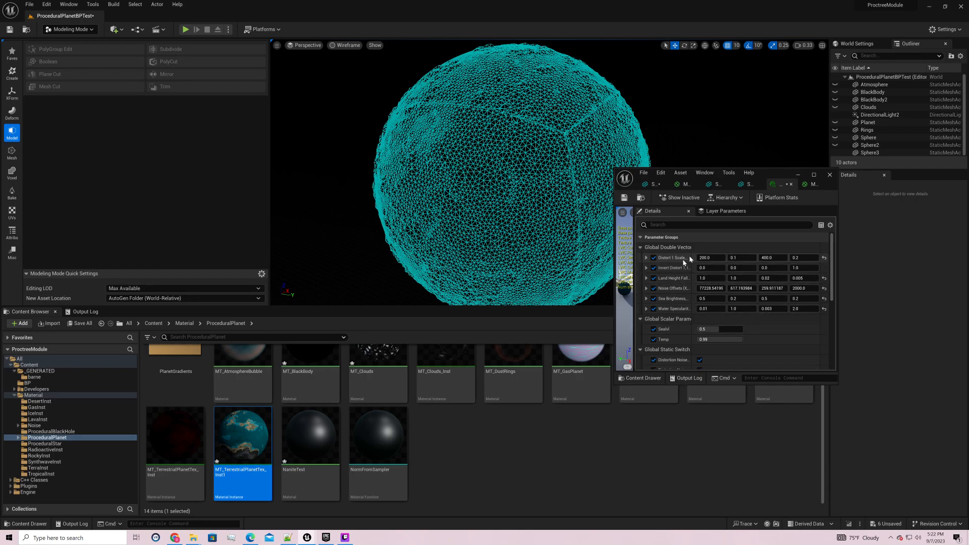
left_click(340, 45)
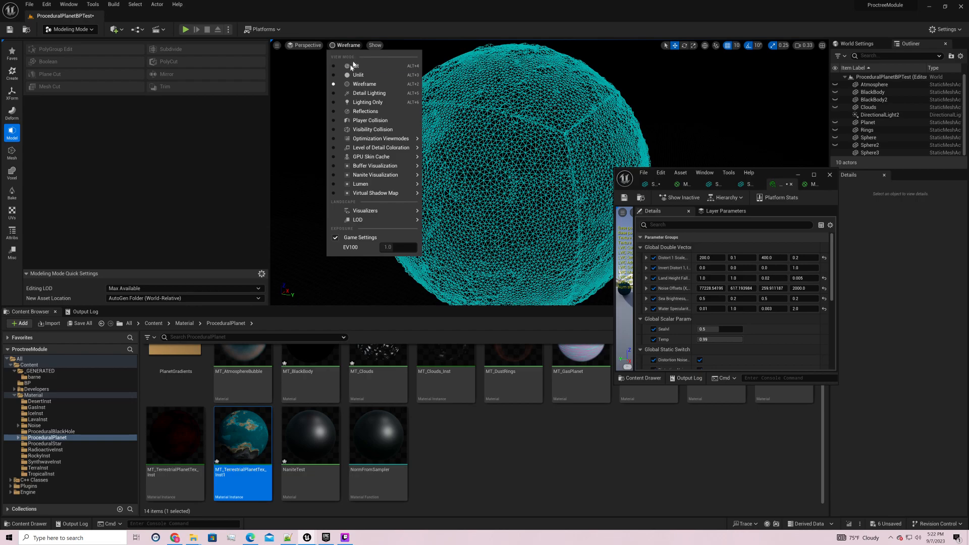
left_click(349, 65)
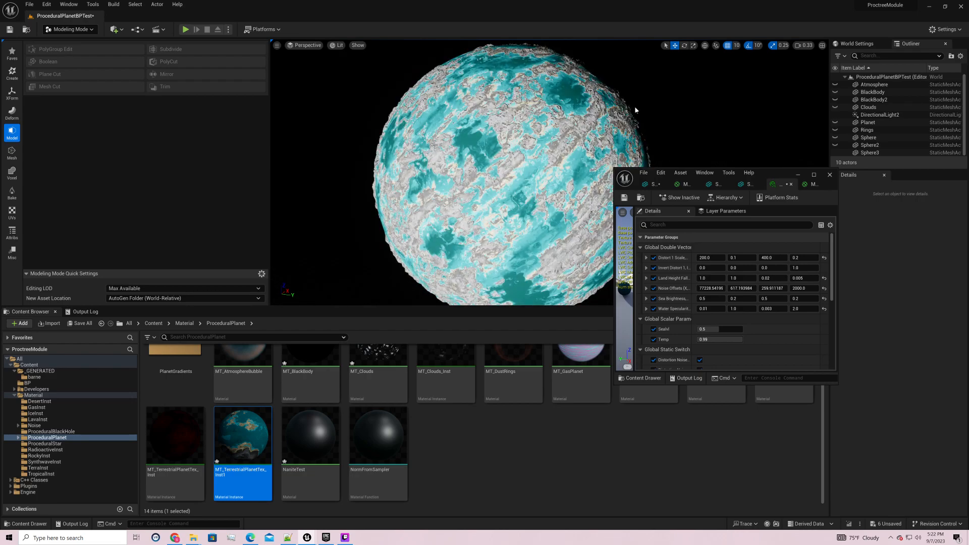
- Change the Noise Offsets X value to about 16086 and set the noise scale to 6000
mouse_move(721, 288)
left_mouse_down()
mouse_move(678, 288)
mouse_move(731, 289)
left_mouse_up()
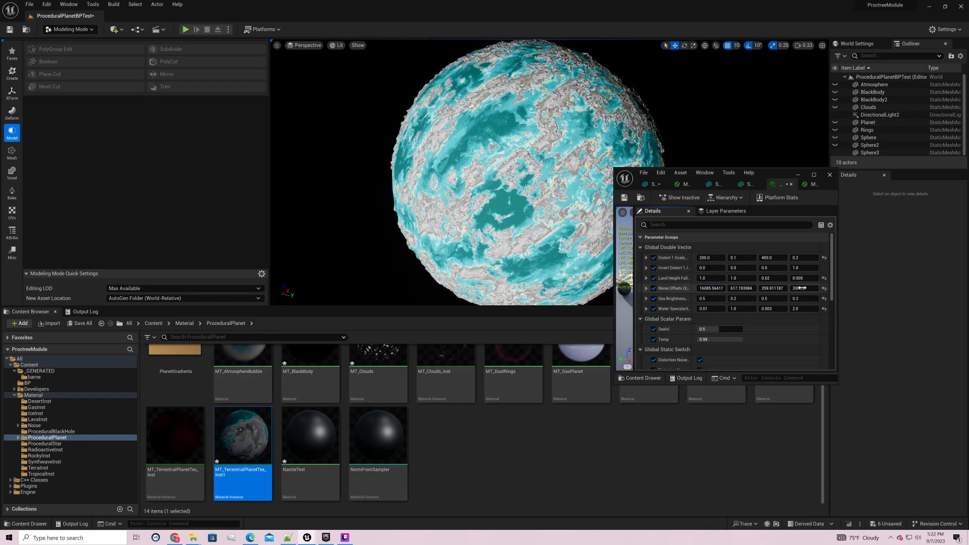
left_click(799, 288)
type("6000")
key("Return")
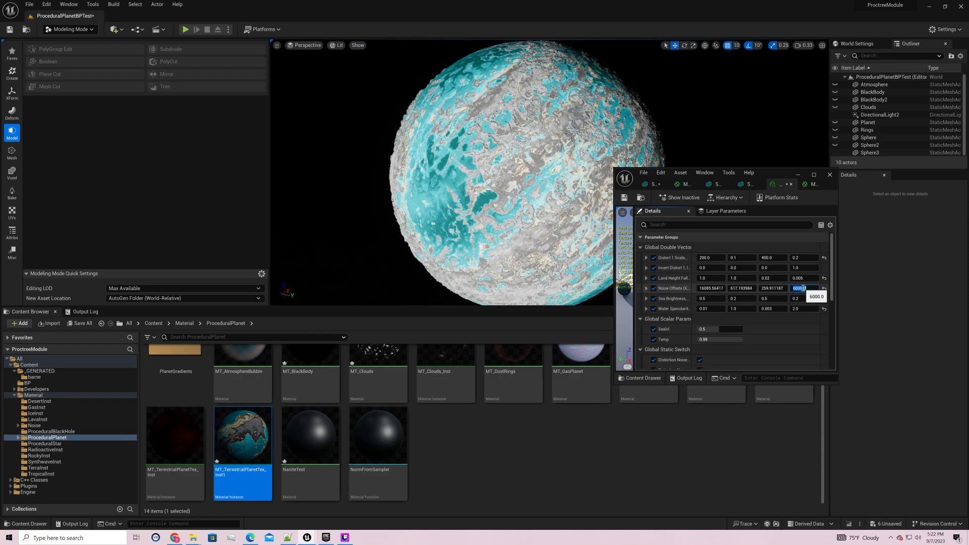
- Set Distort 2 Scale to 2000 and Distort 1 Scale to 300 in the planet material instance
left_click(781, 259)
type("2000")
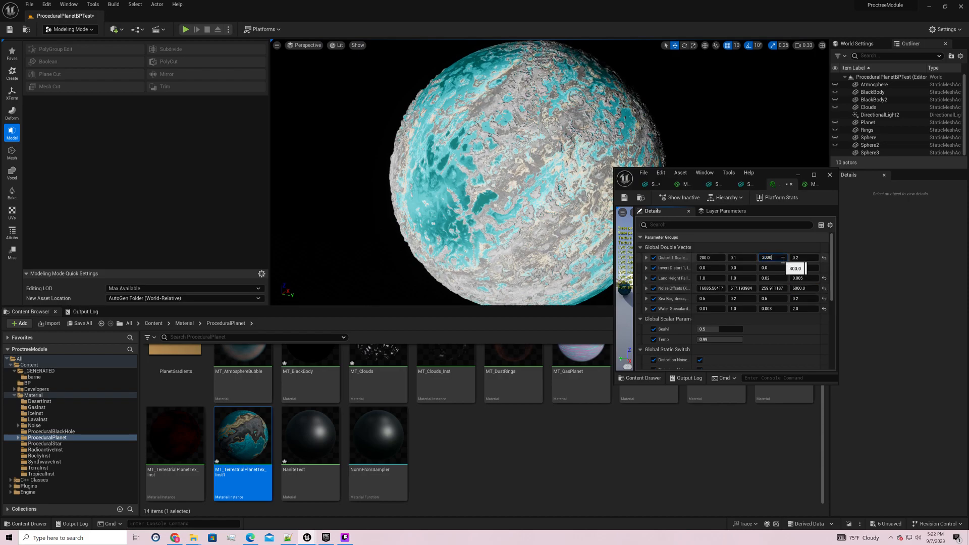
key("Return")
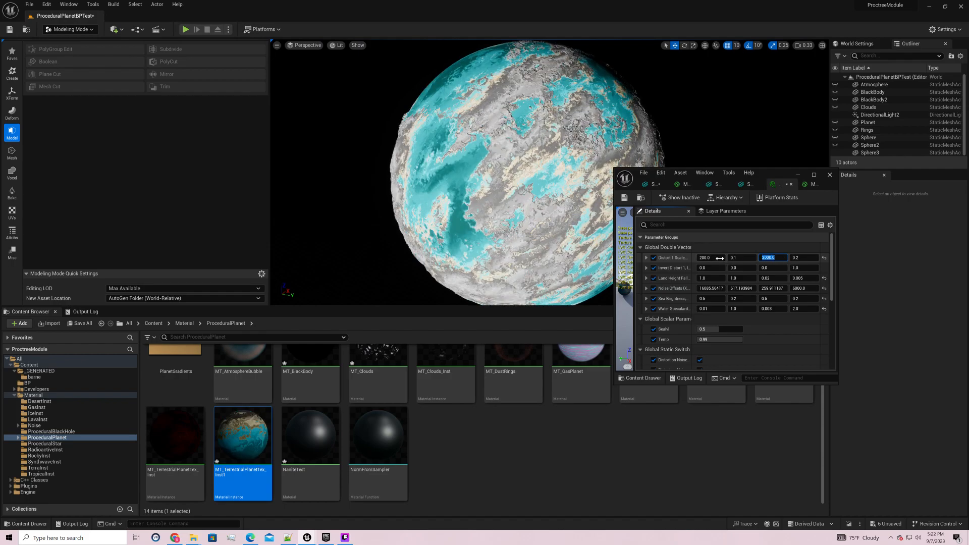
left_click(719, 258)
type("300")
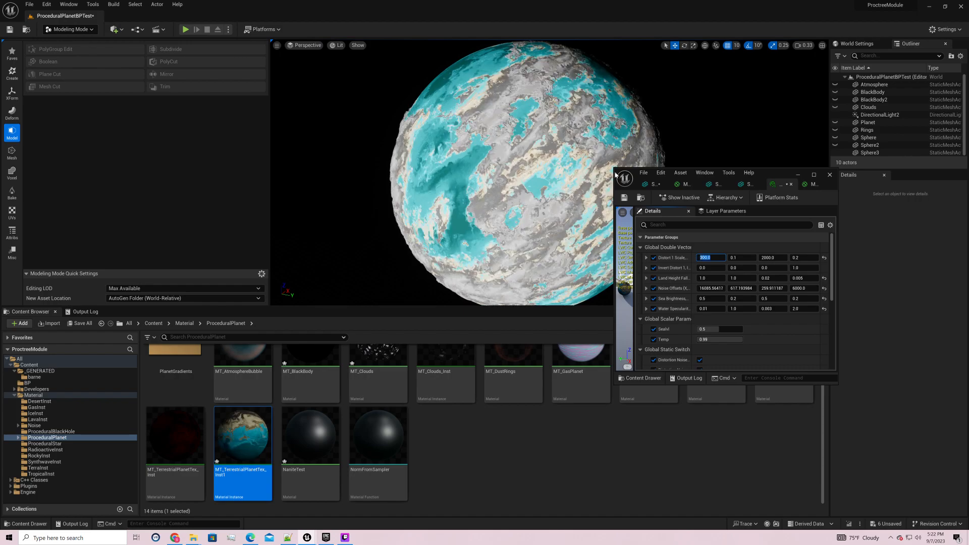
key("Return")
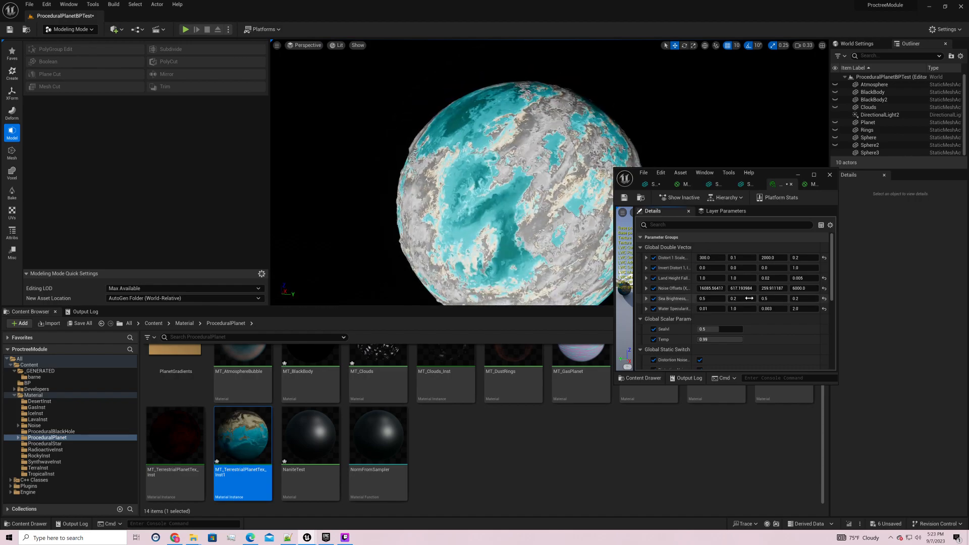
- Set the first and third values of the Sea Brightness parameter to 0.2
left_click(749, 298)
type("5")
key("Escape")
left_click(719, 299)
type("2")
key("Return")
left_click(774, 299)
type("2")
key("Return")
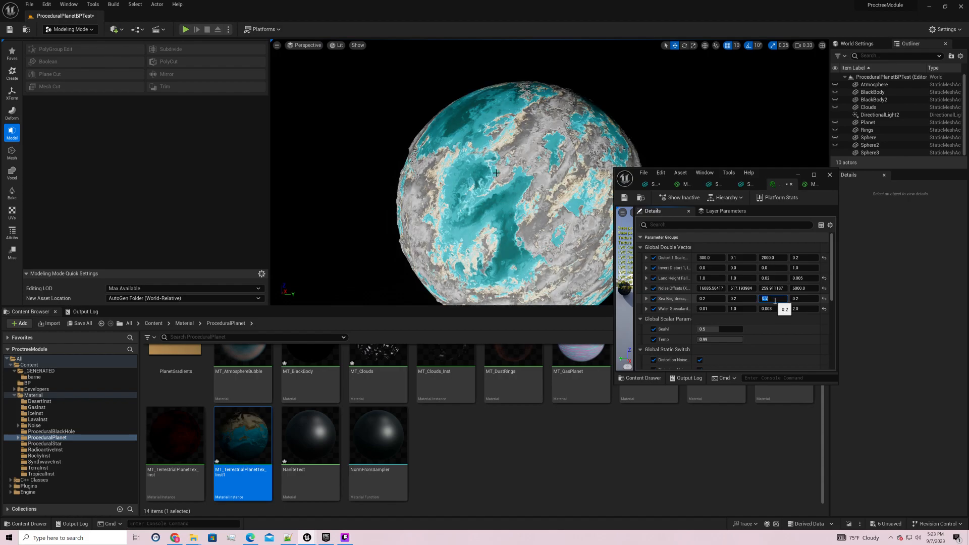
- Examine the planet from a distance, up close and from its shadowed side, and move the material instance window away from it
scroll(606, 101, "down", 5)
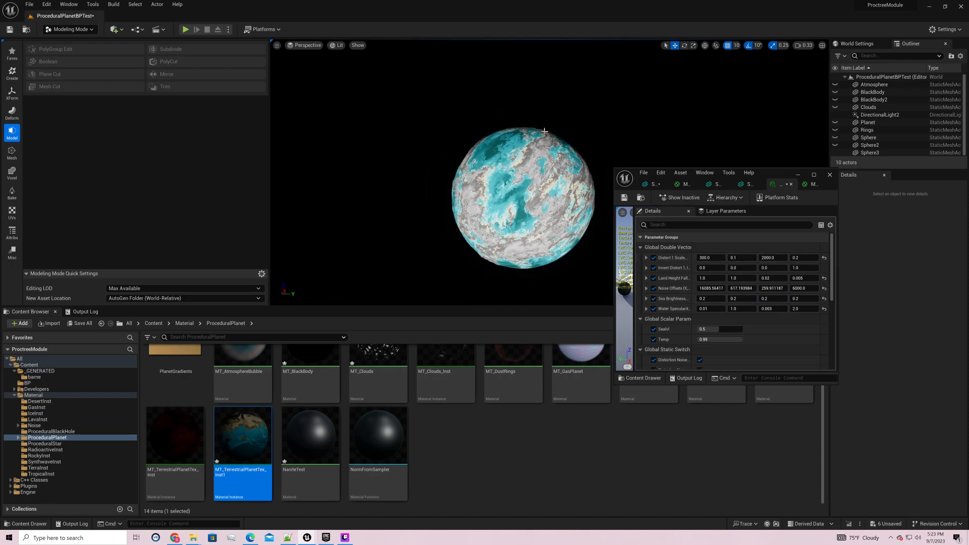
key("w")
right_click_drag(607, 101, 594, 131)
key("w")
key("w")
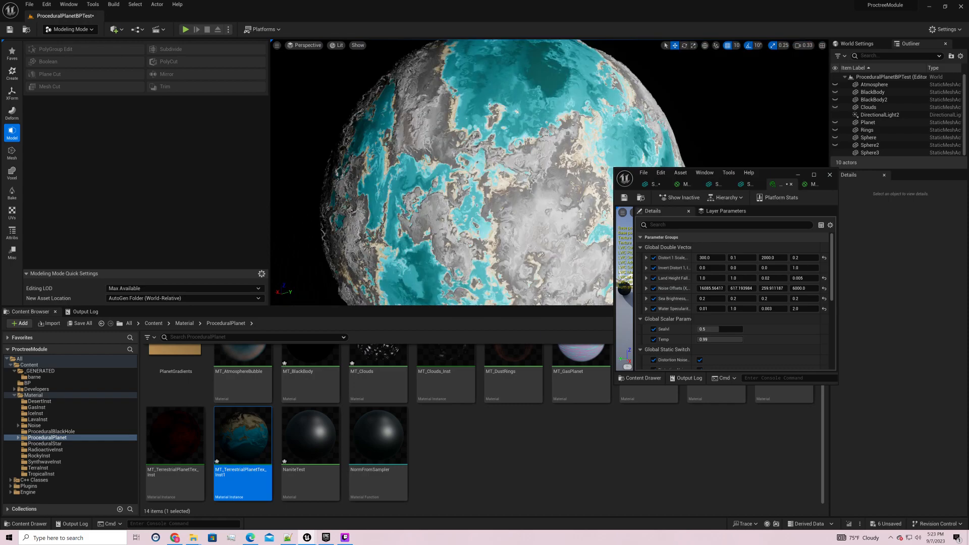
right_click_drag(607, 98, 606, 97)
key("s")
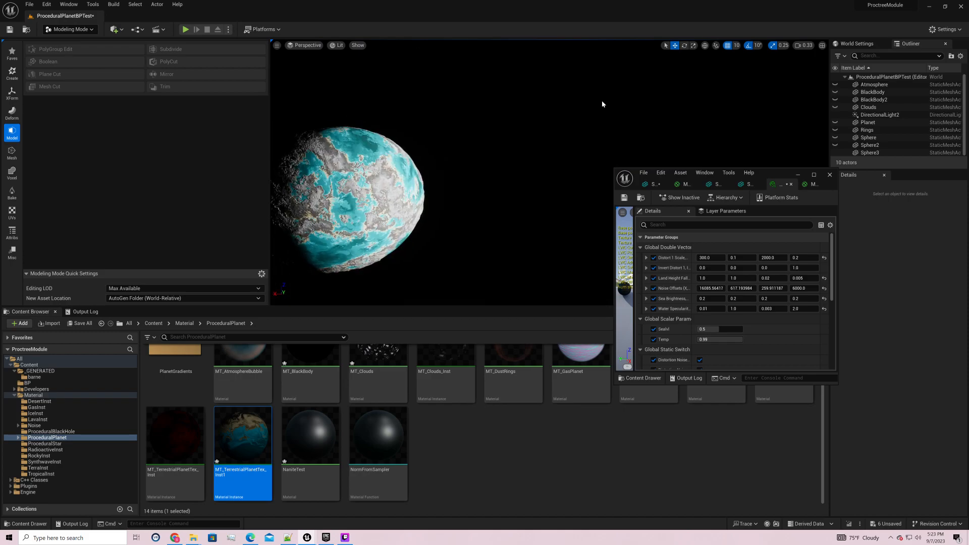
right_click_drag(601, 102, 542, 110)
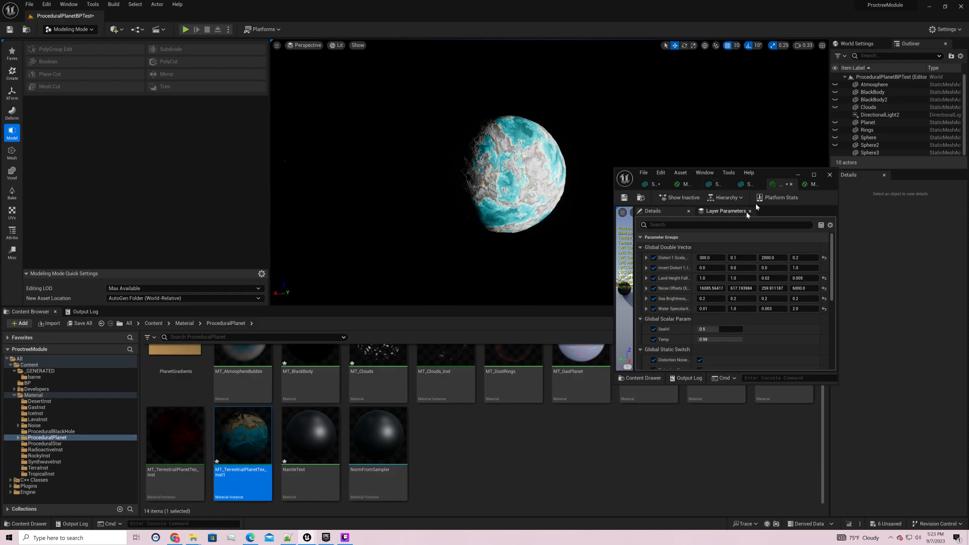
left_click_drag(775, 174, 597, 296)
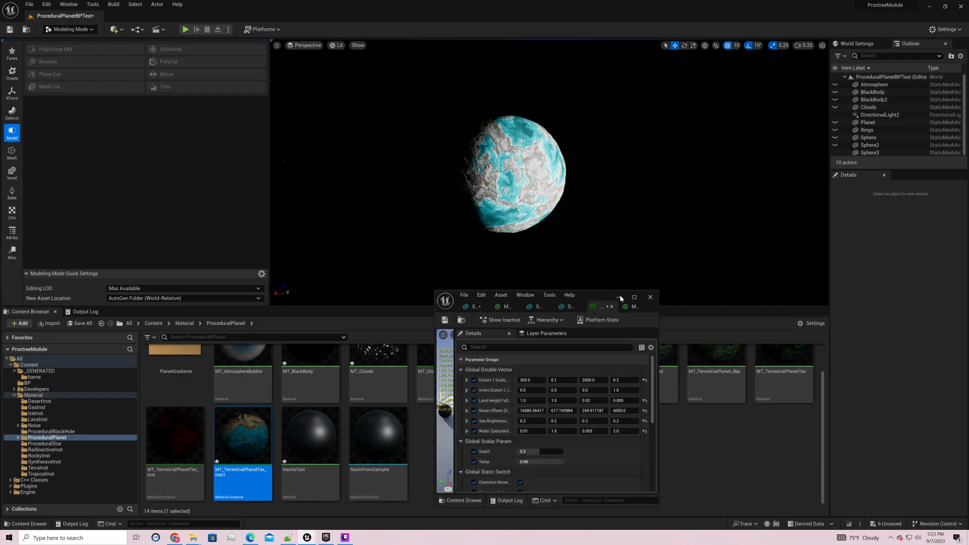